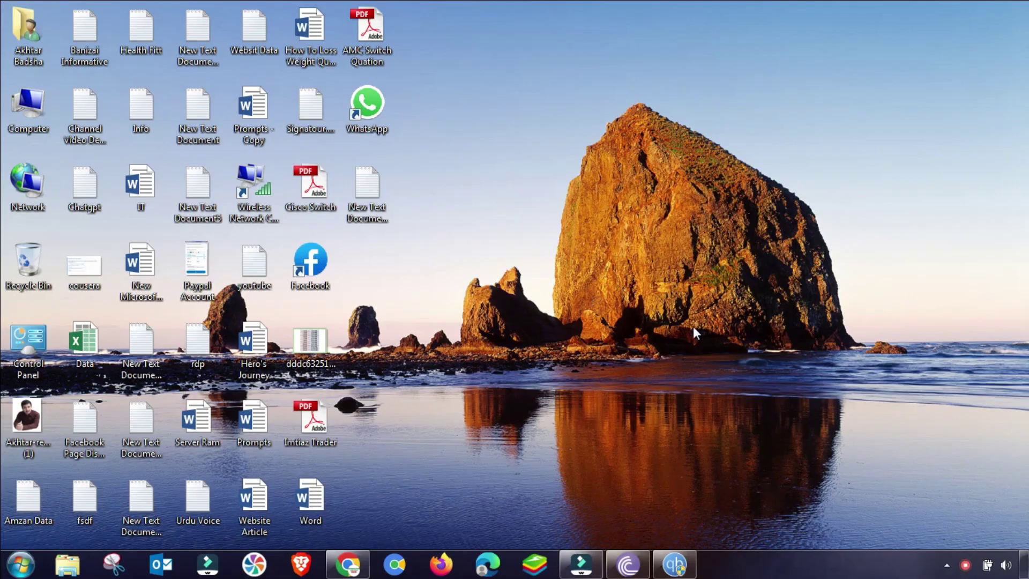
- Bring BitTorrent's main window with its empty torrent list up from the taskbar
left_click(627, 566)
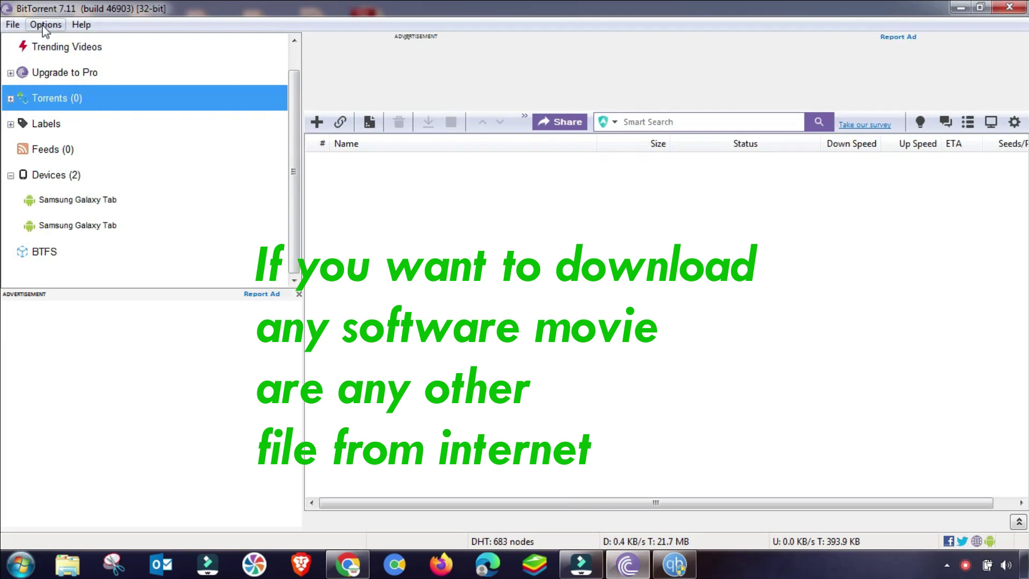
- Open BitTorrent Preferences on the Directories page and enable 'Put new downloads in'
left_click(41, 23)
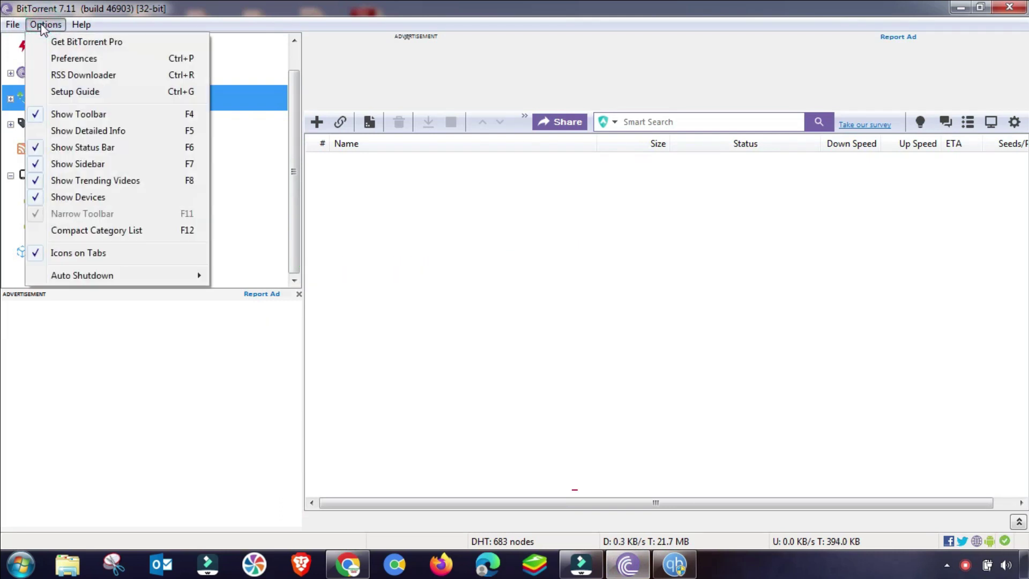
left_click(75, 59)
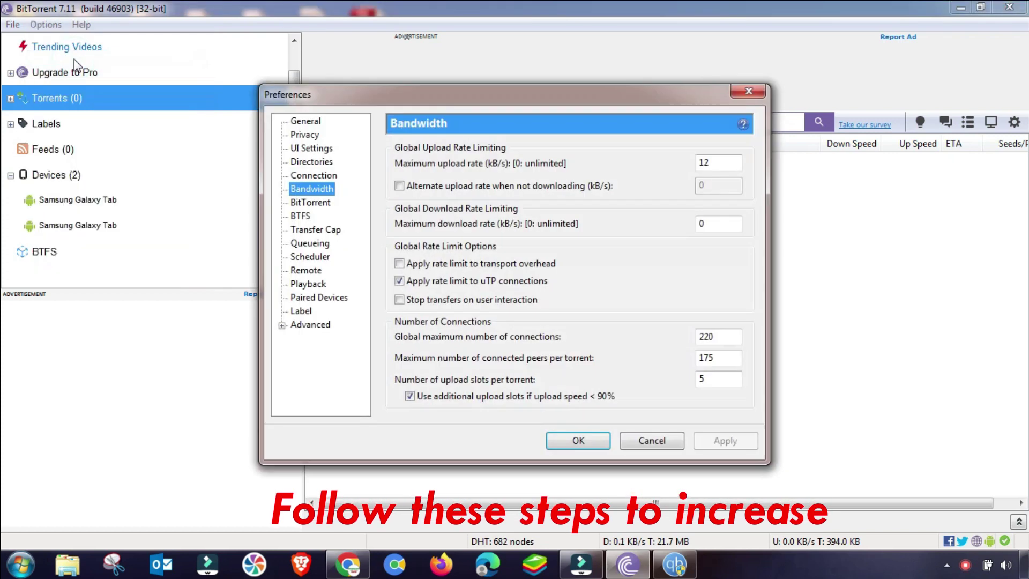
left_click(304, 122)
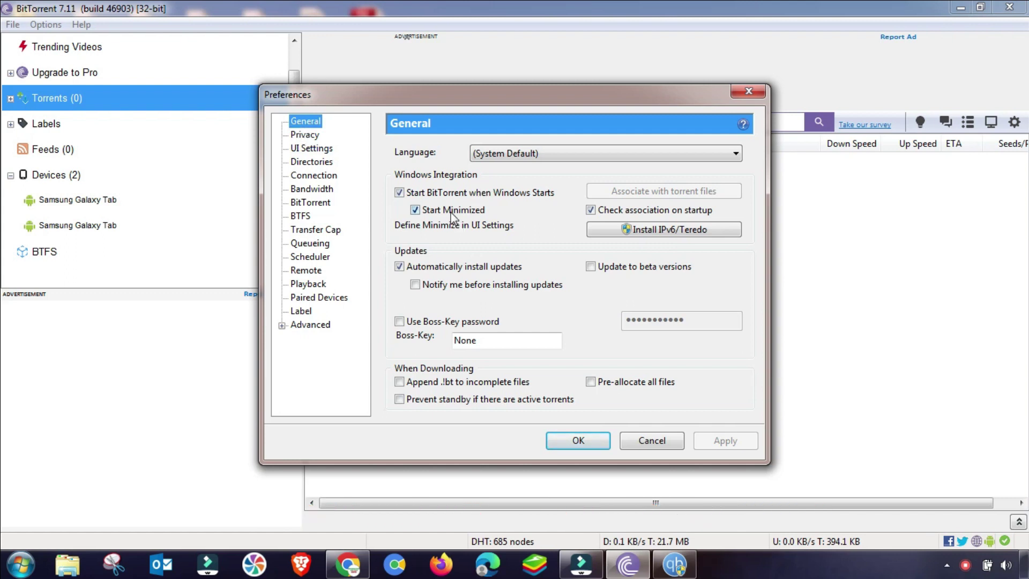
left_click(309, 137)
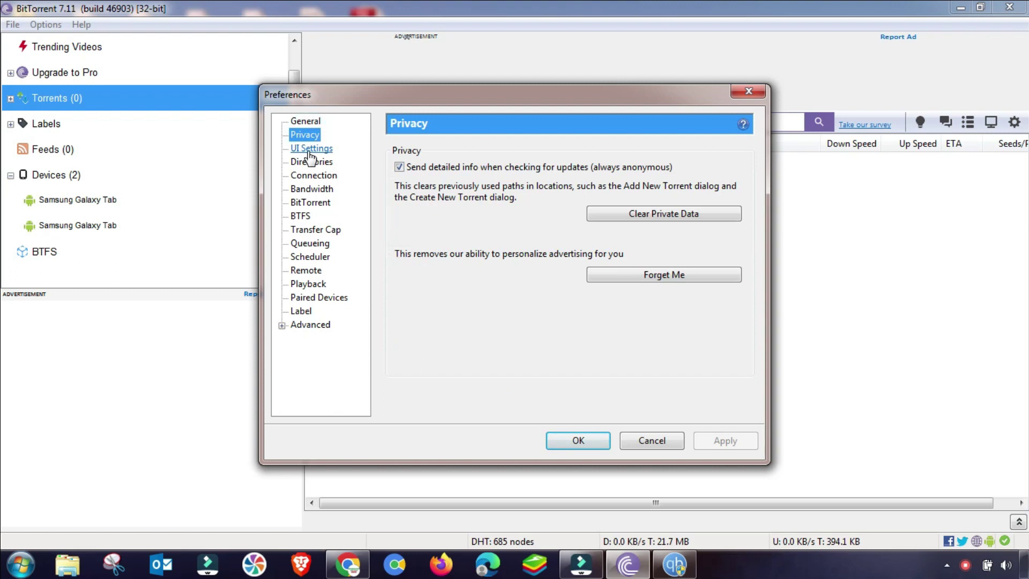
left_click(309, 152)
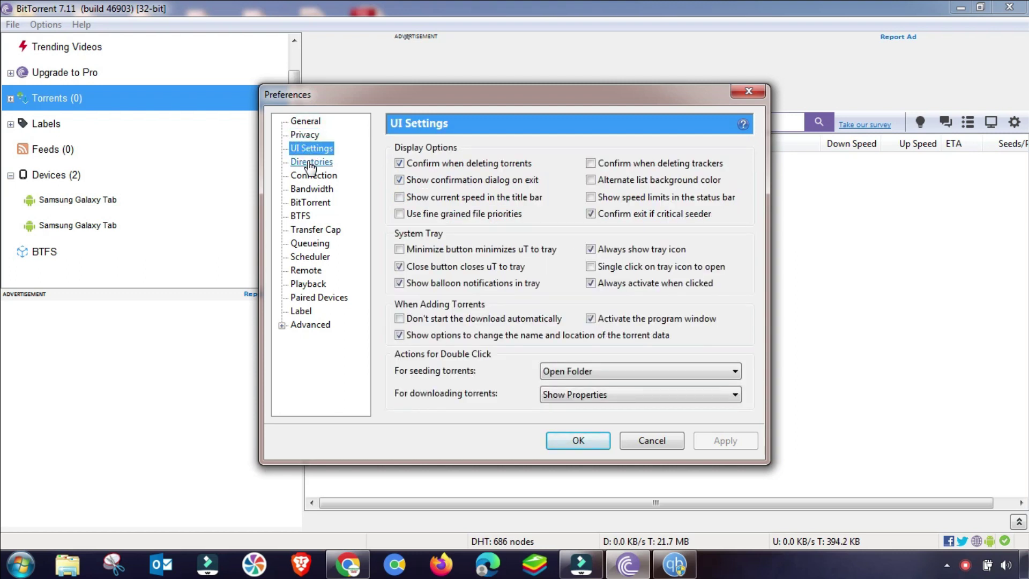
left_click(311, 164)
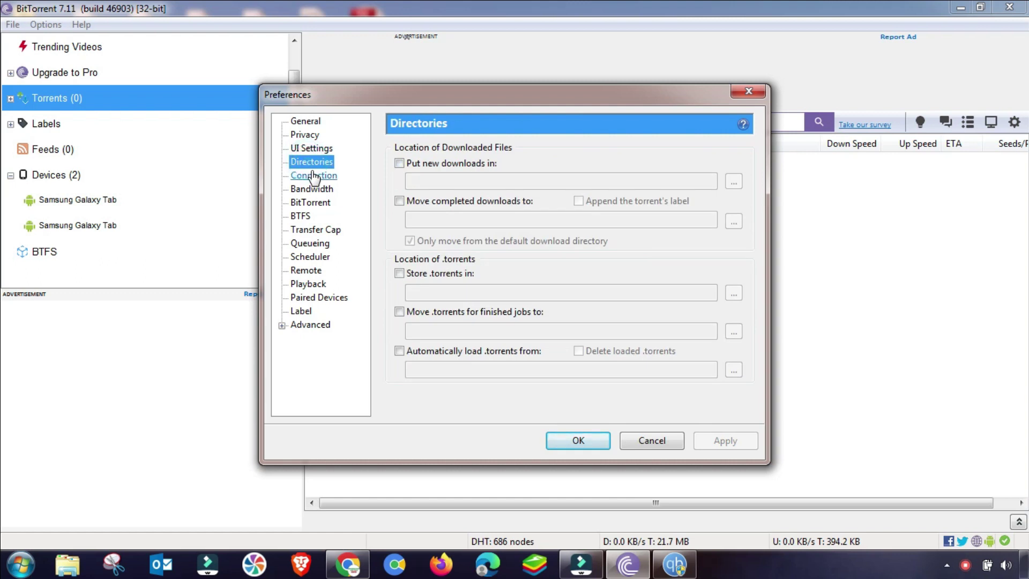
left_click(399, 163)
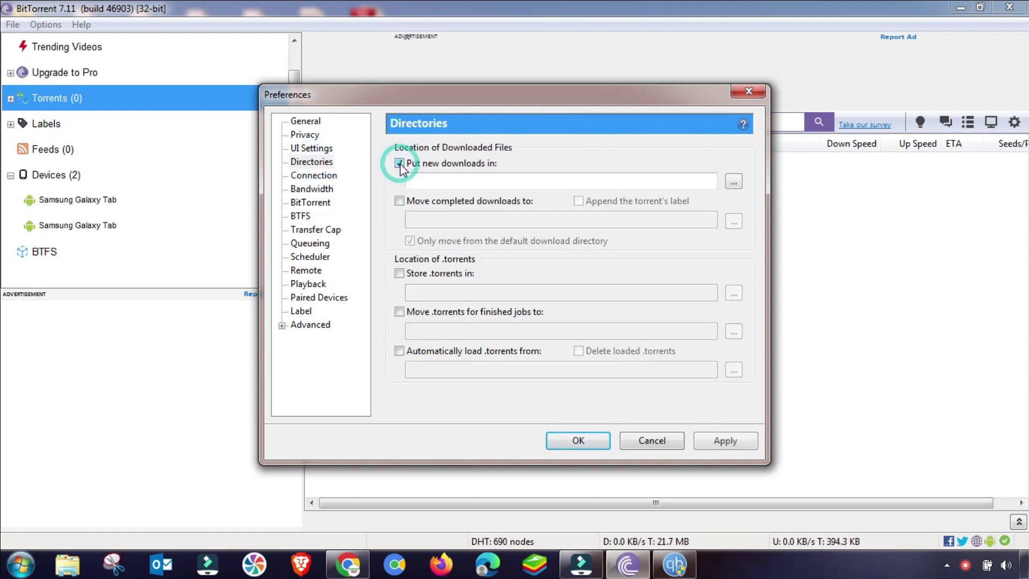
- Cancel the folder picker without choosing a folder and untick 'Put new downloads in'
left_click(734, 182)
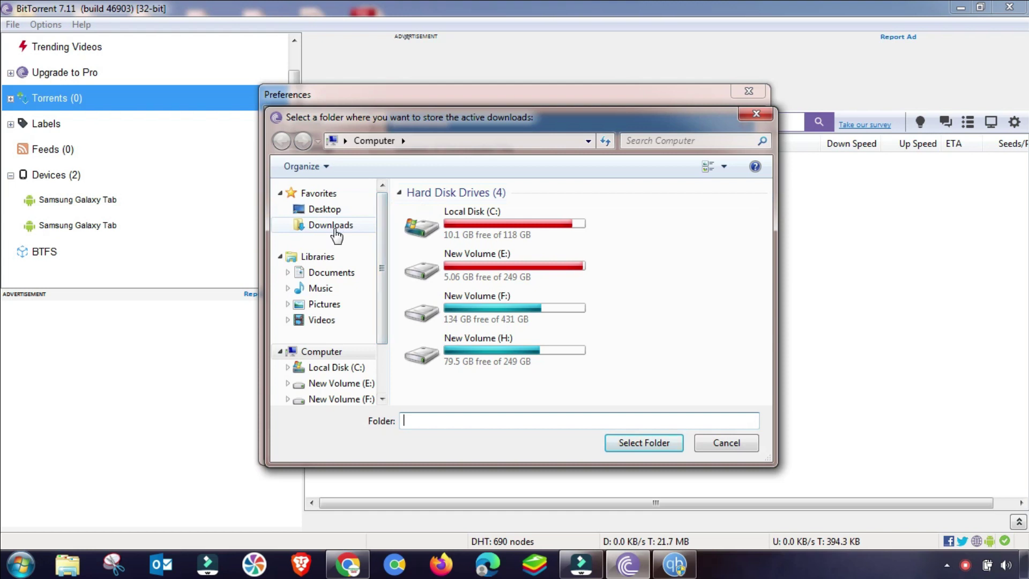
left_click(755, 115)
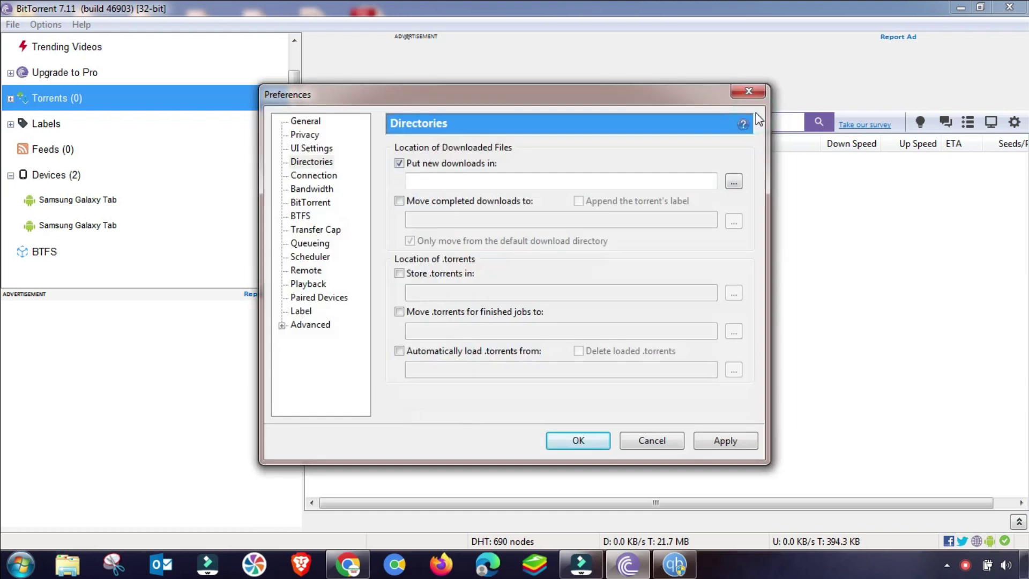
left_click(401, 163)
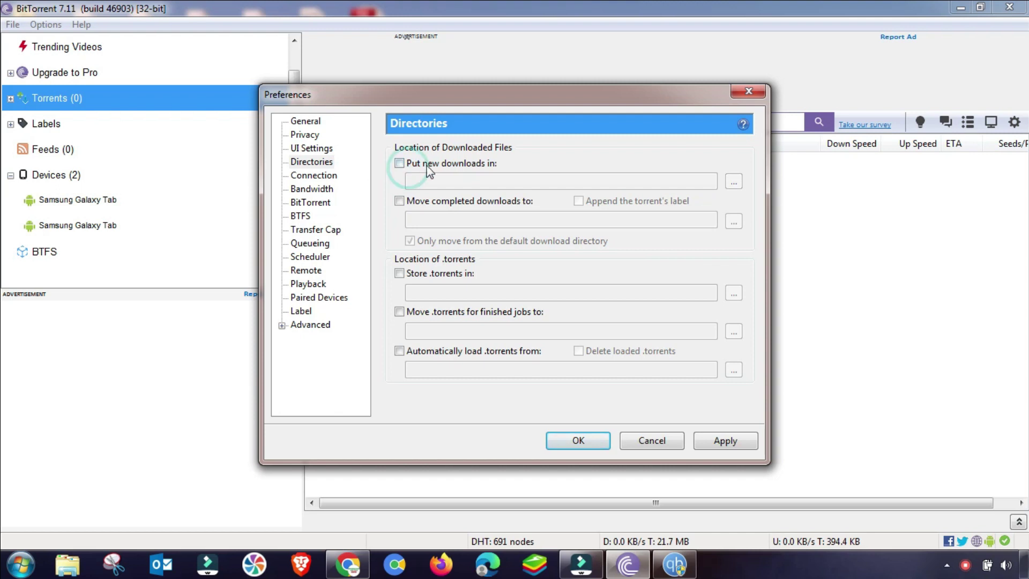
- Replace the incoming port 10734 with a random port, 43626, on the Connection page
left_click(306, 177)
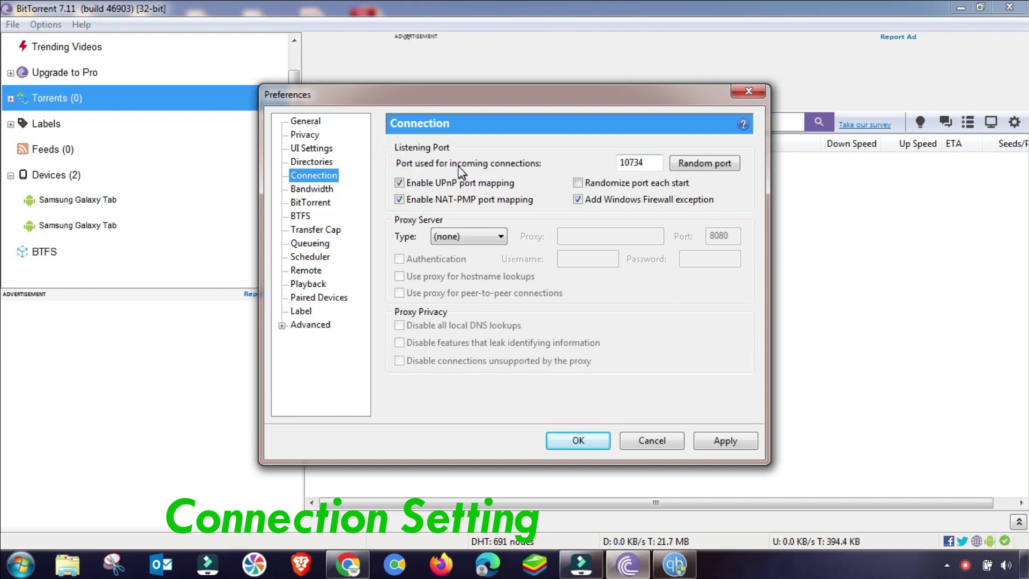
double_click(651, 163)
left_click(642, 163)
left_click(693, 169)
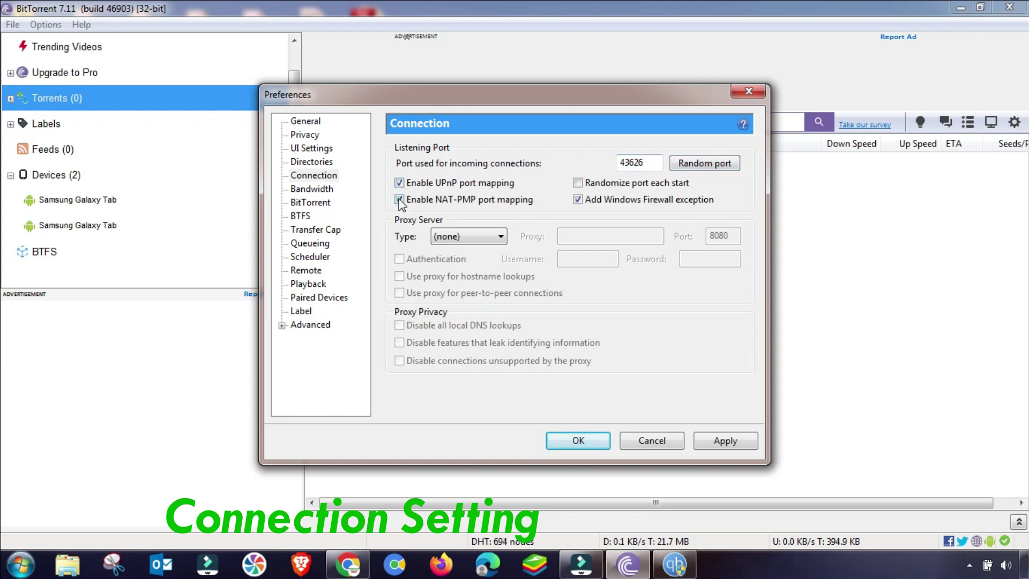
- Leave the proxy type at (none) and apply the connection changes
left_click(473, 239)
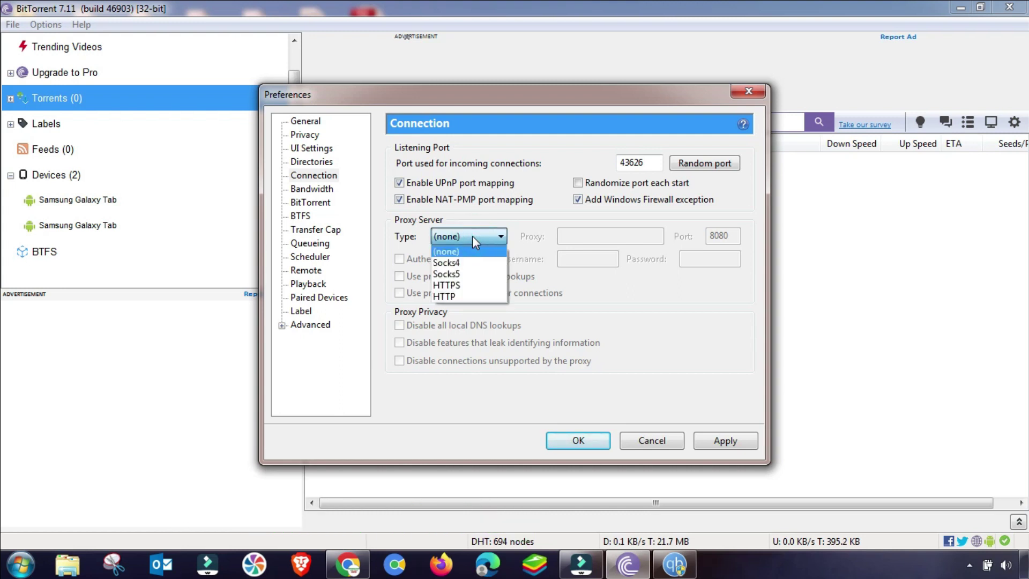
left_click(471, 236)
left_click(507, 239)
left_click(464, 237)
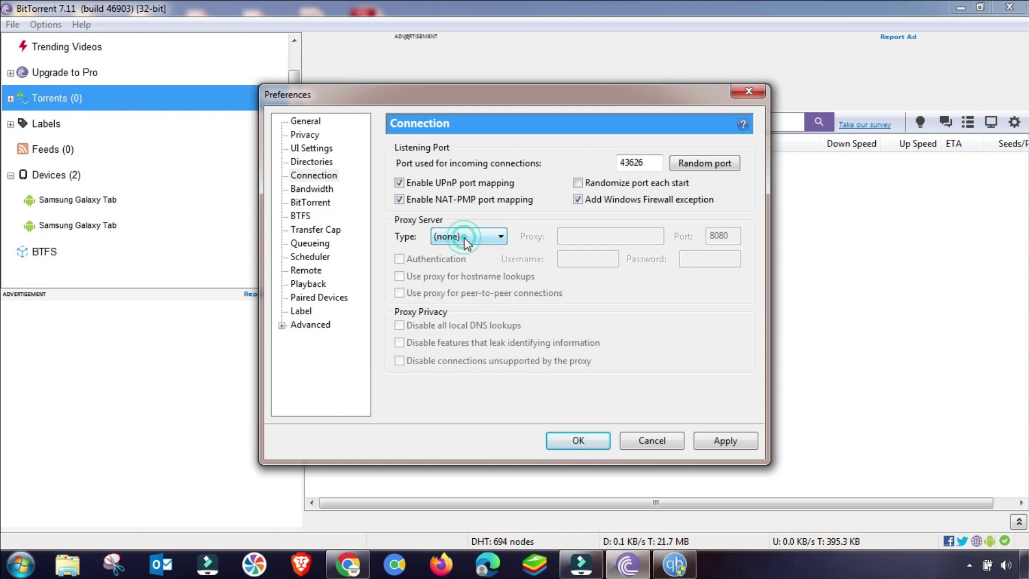
left_click(714, 442)
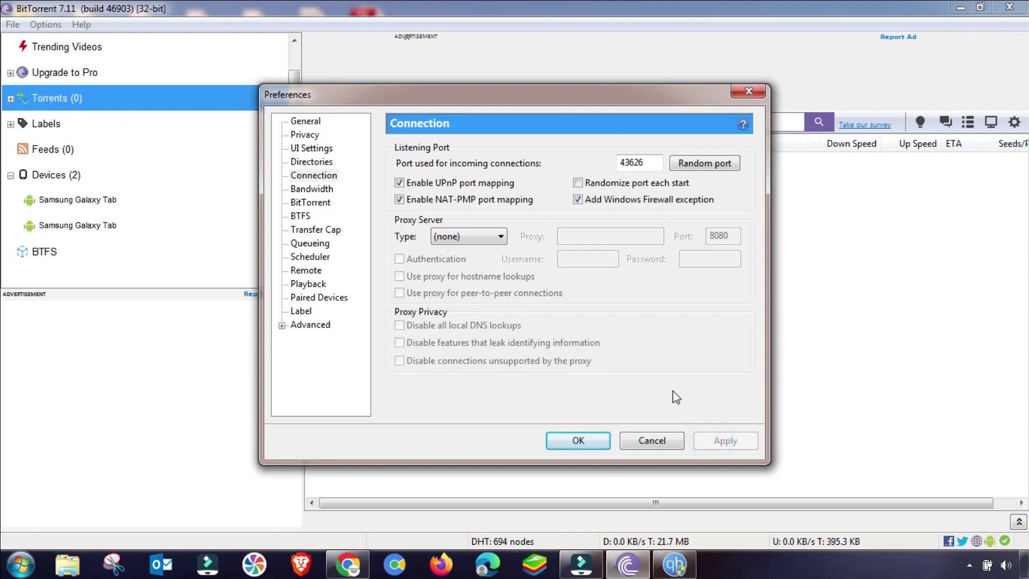
- Change the maximum upload rate on the Bandwidth page from 12 to 15 kB/s
left_click(312, 191)
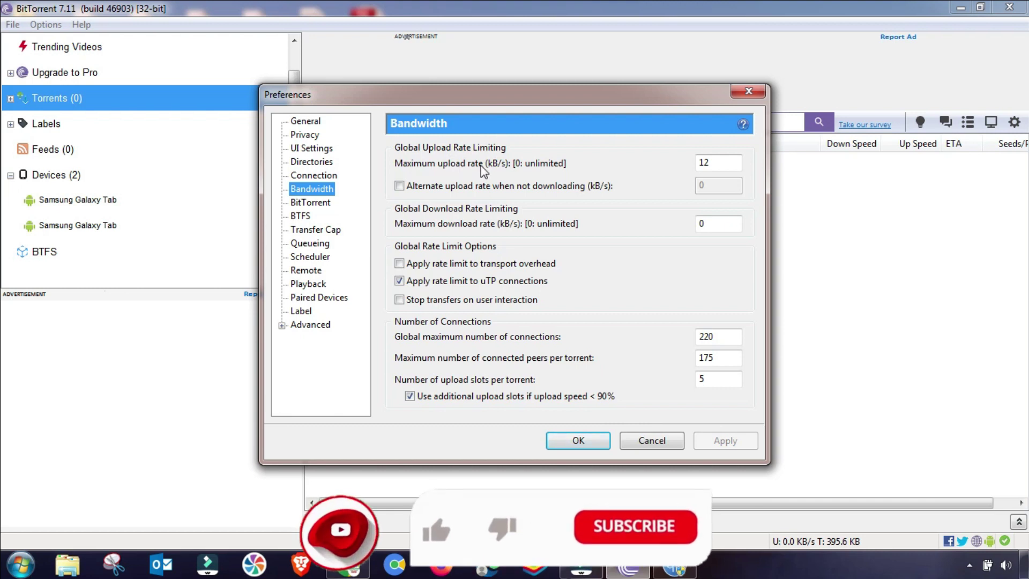
double_click(719, 162)
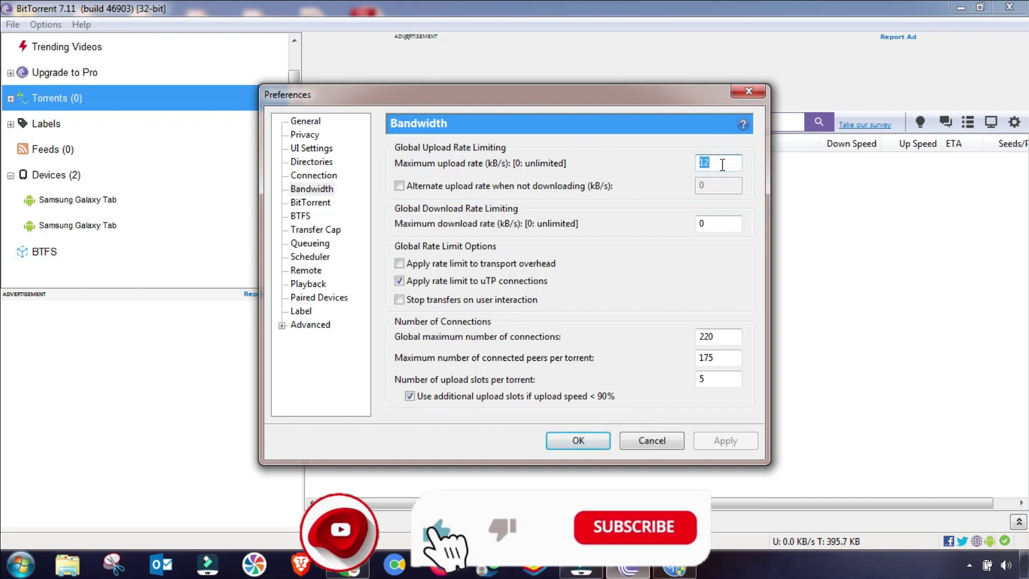
type("7")
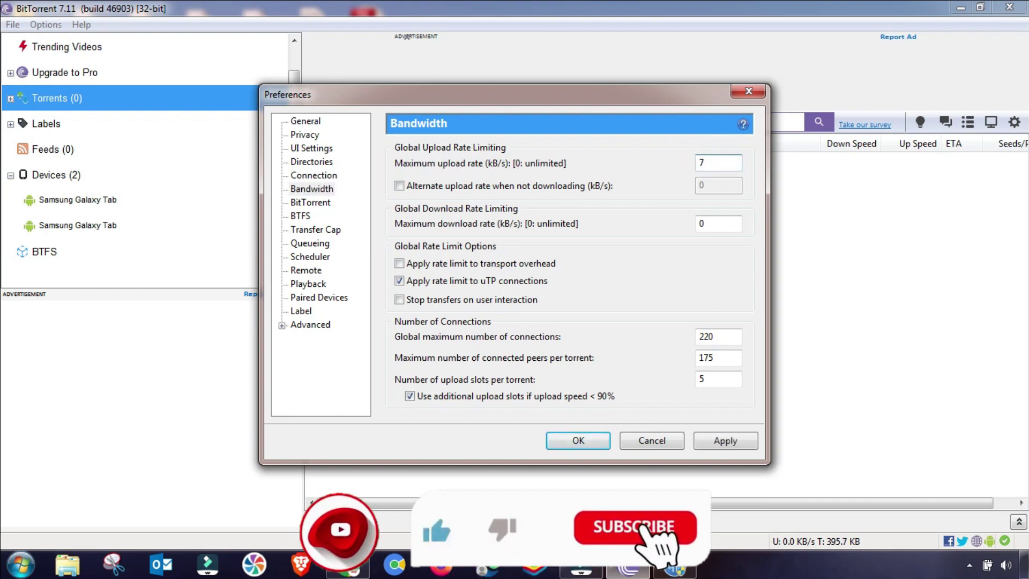
double_click(726, 165)
type("15")
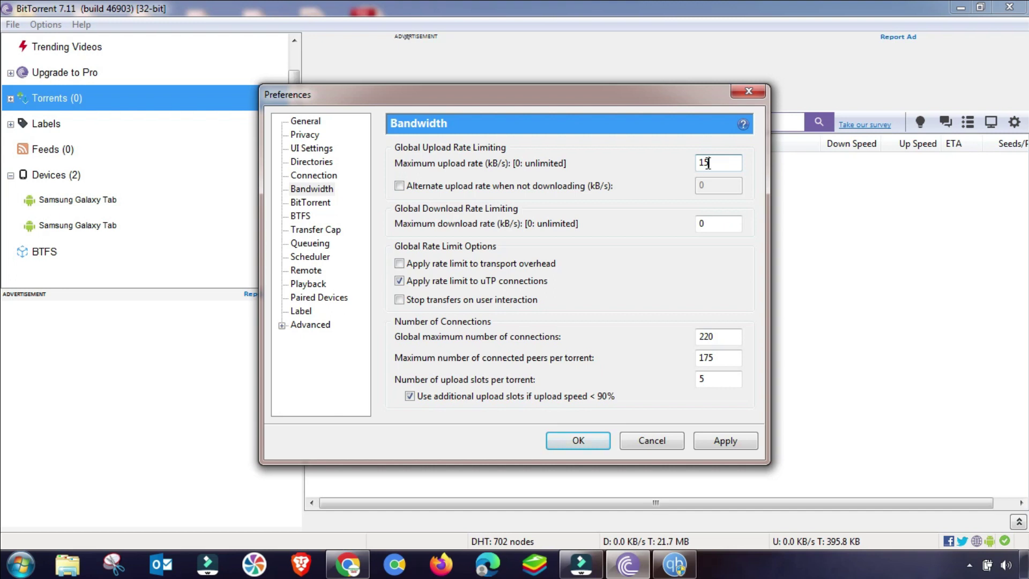
left_click_drag(714, 163, 695, 162)
- Keep the maximum download rate at 0 and set global connections to 2207
left_click(715, 223)
double_click(717, 224)
type("0")
double_click(714, 337)
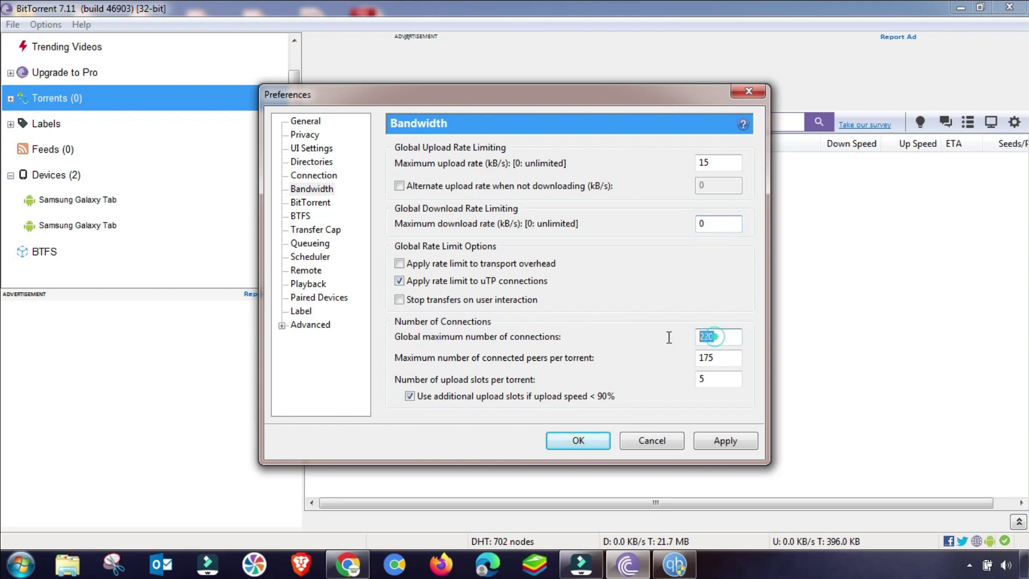
left_click(729, 339)
left_click(719, 336)
- Set peers per torrent to 1758 and upload slots to 4, then apply
left_click(727, 358)
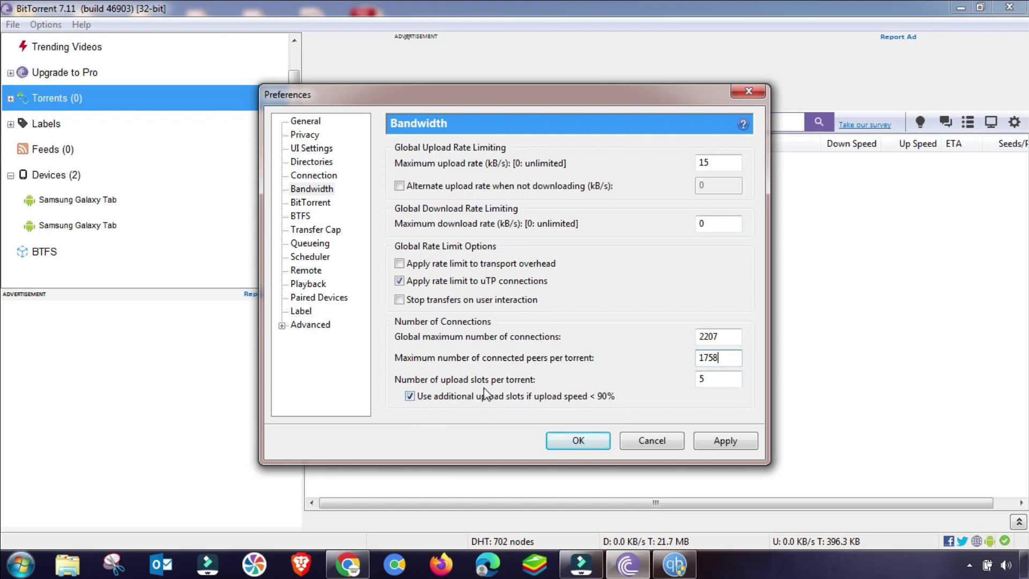
key("Tab")
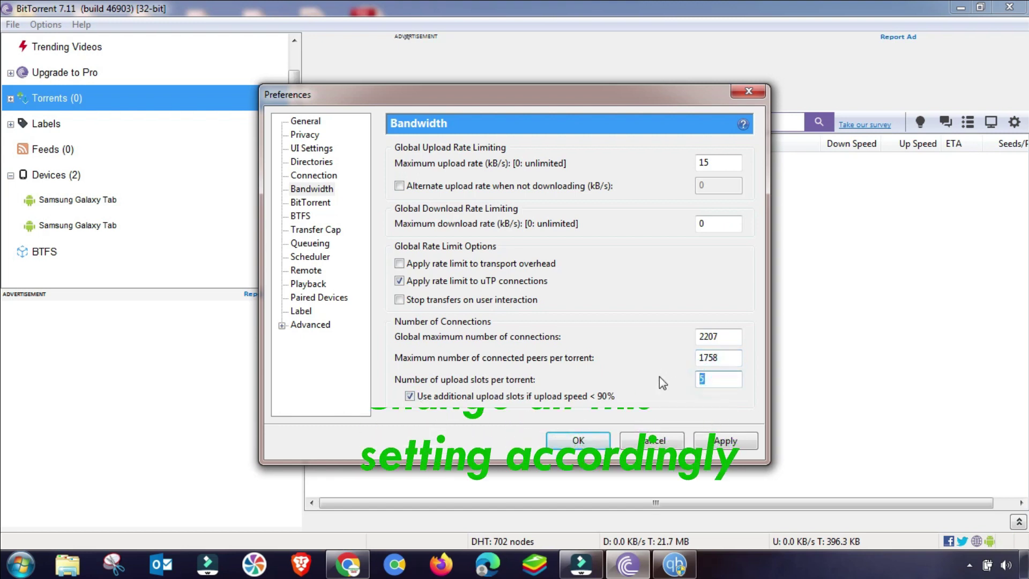
type("4")
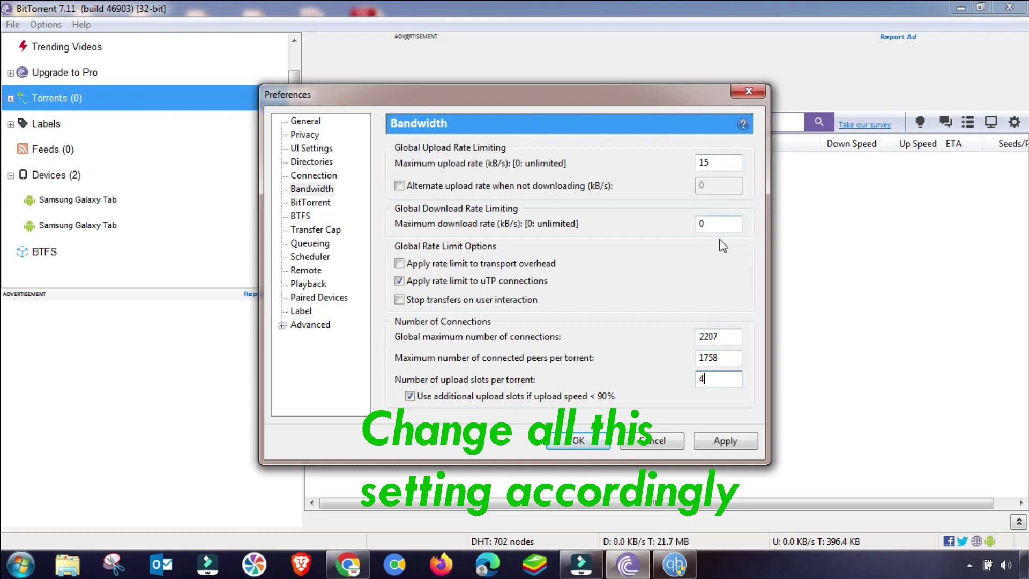
left_click(727, 442)
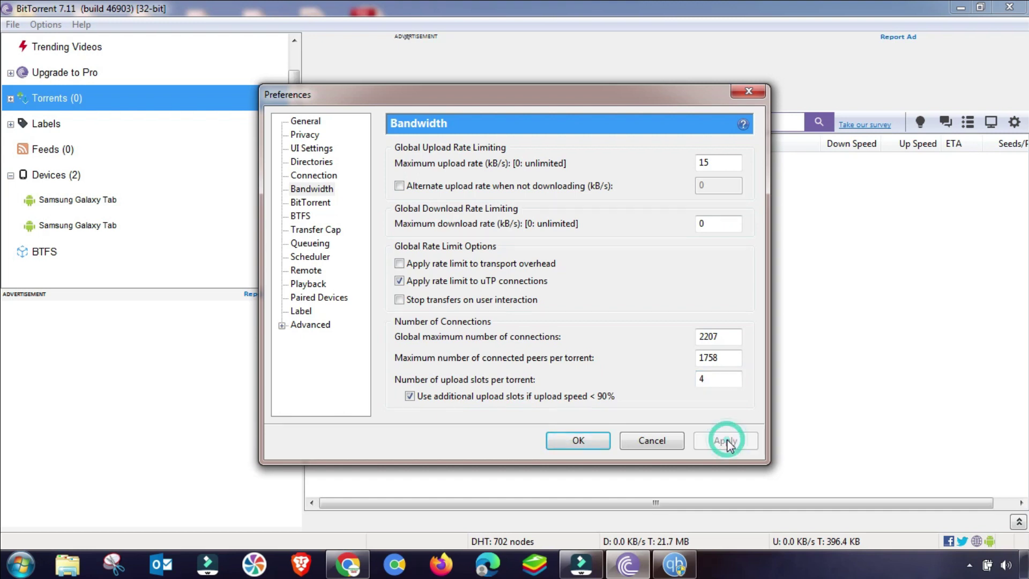
left_click(310, 202)
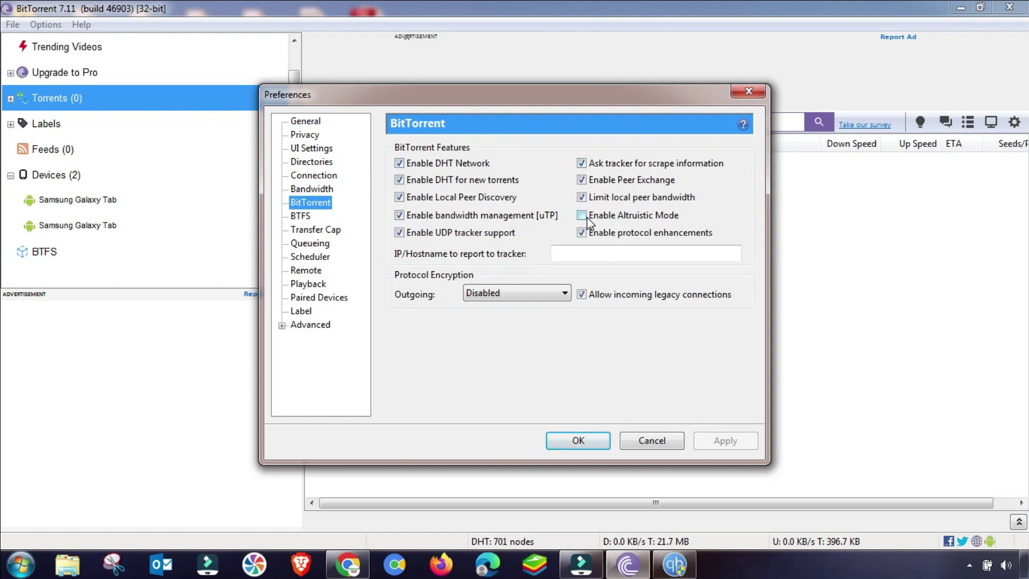
- Move through BTFS and Transfer Cap to the Queueing page showing 2 active torrents and 7 downloads
left_click(717, 446)
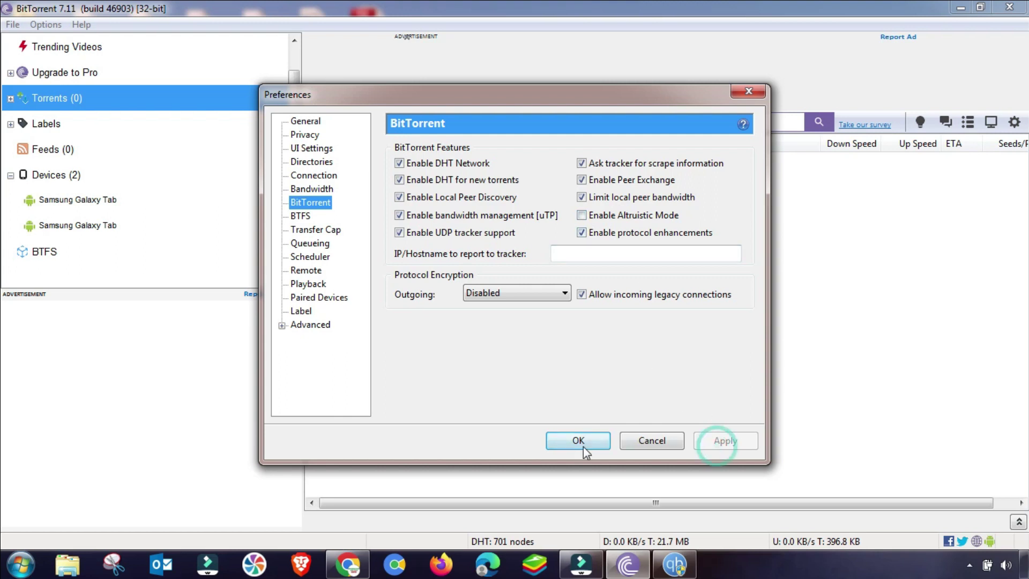
left_click(300, 217)
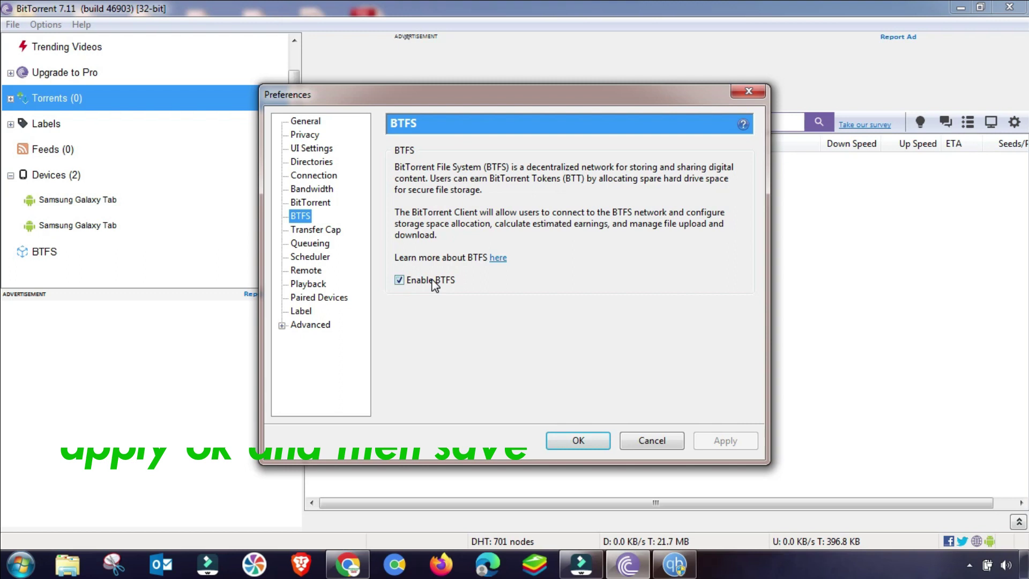
left_click(315, 231)
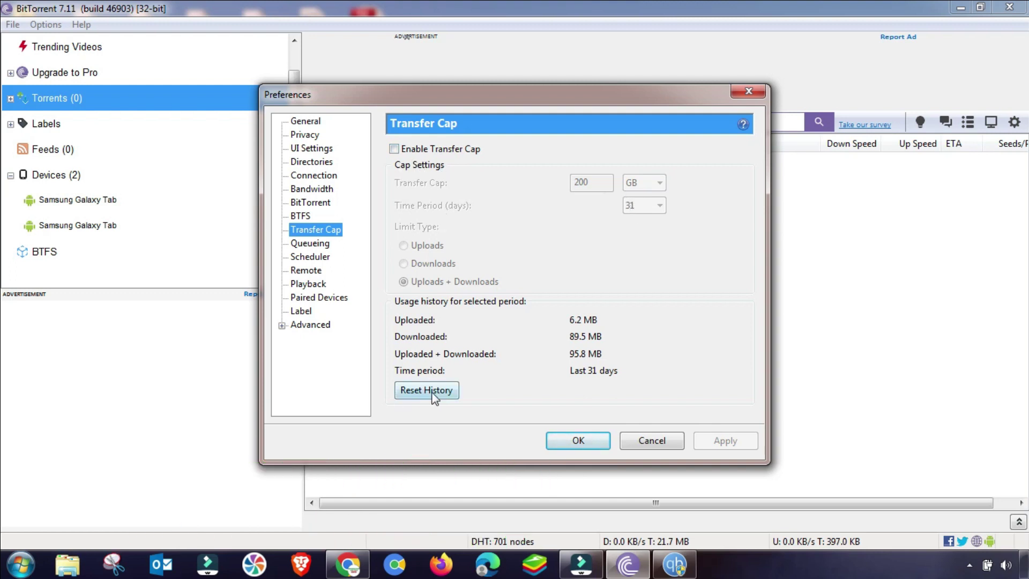
left_click(310, 244)
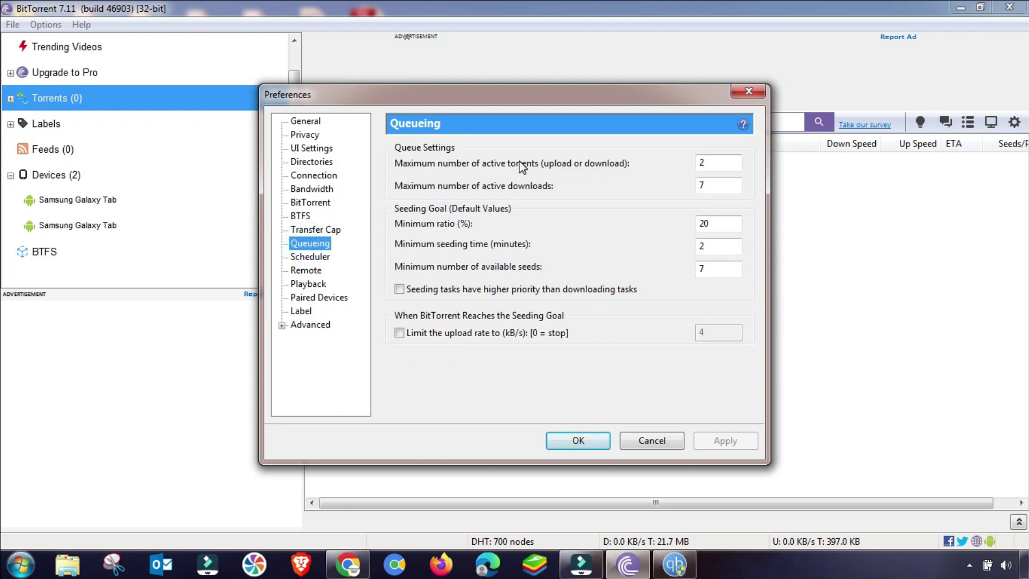
- Set 5 maximum active downloads, a 27% minimum ratio and 70 available seeds, then apply
double_click(717, 164)
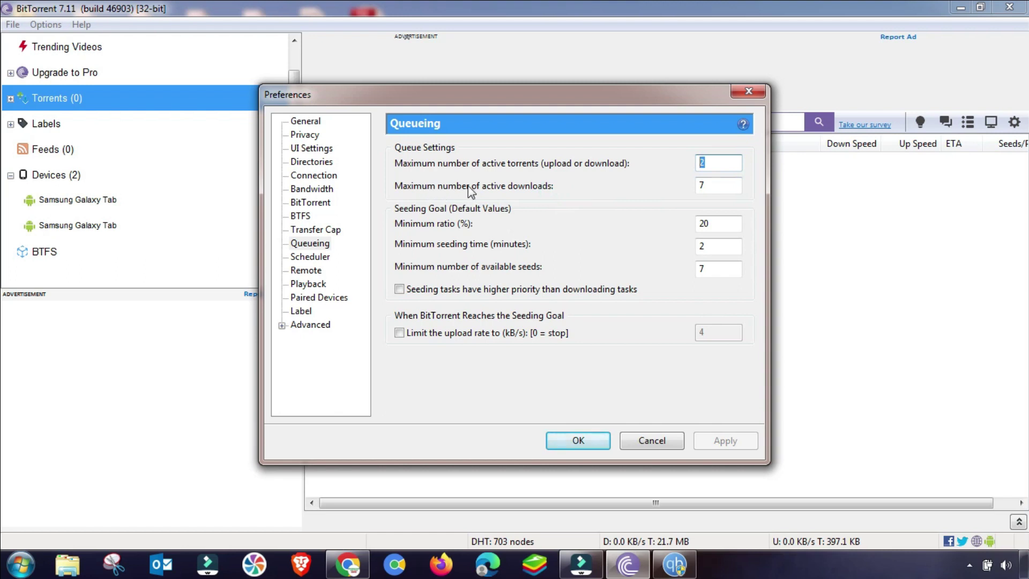
double_click(710, 184)
type("5")
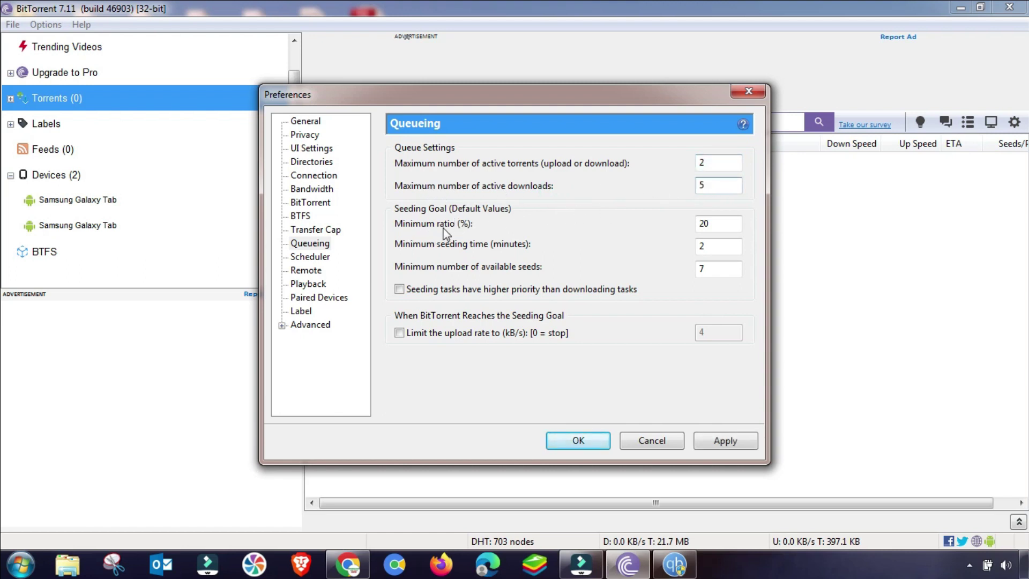
left_click(702, 223)
left_click(714, 246)
left_click(715, 269)
type("70")
left_click(714, 445)
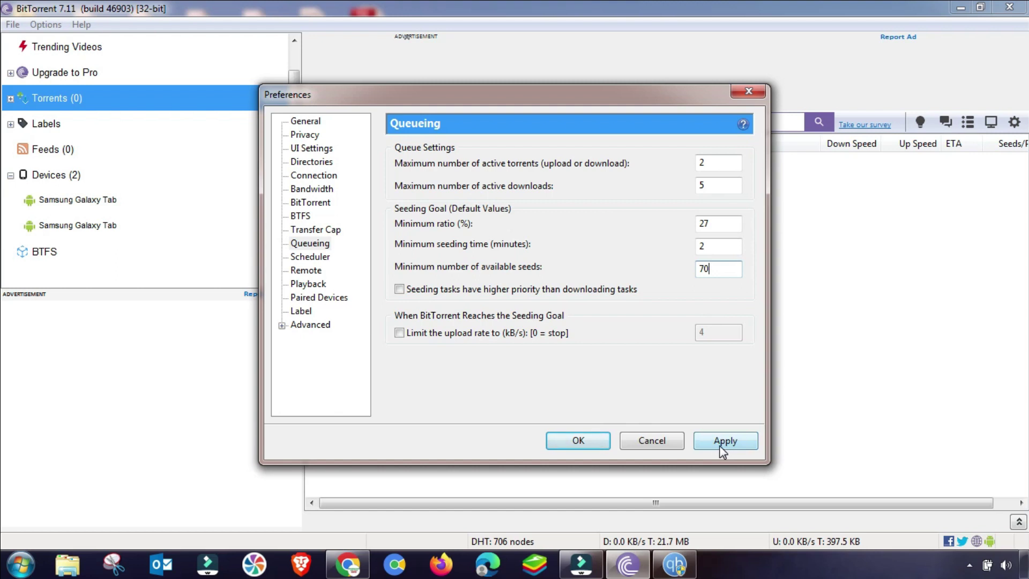
- Step through Scheduler, Remote, Playback, Paired Devices and Label, then expand and open Advanced
left_click(310, 257)
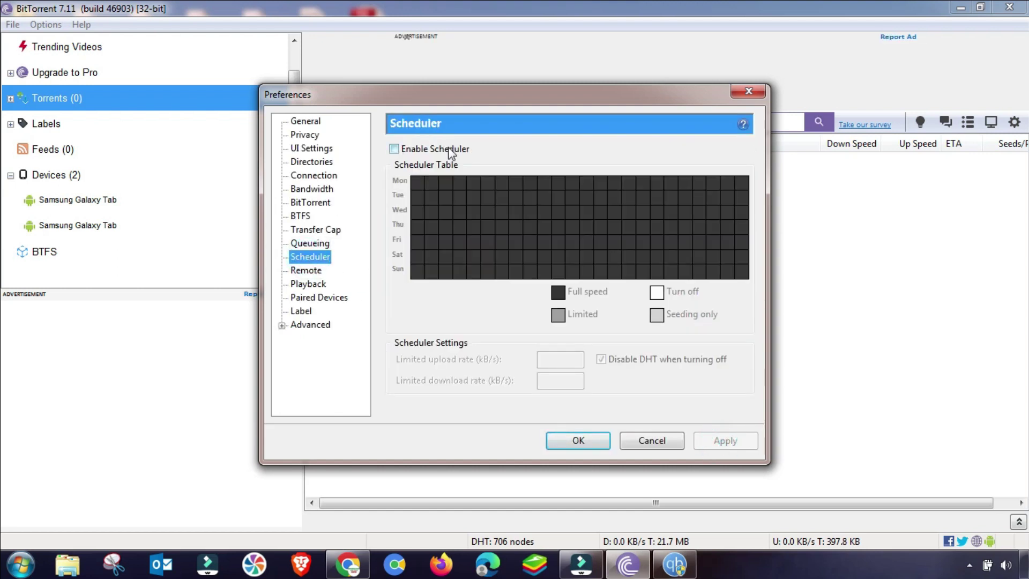
left_click(306, 271)
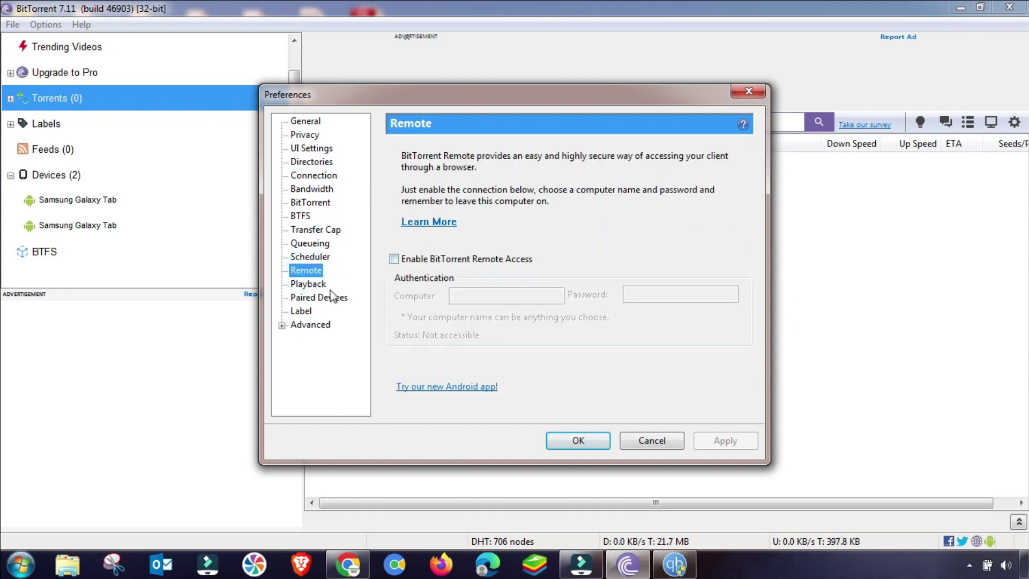
left_click(308, 284)
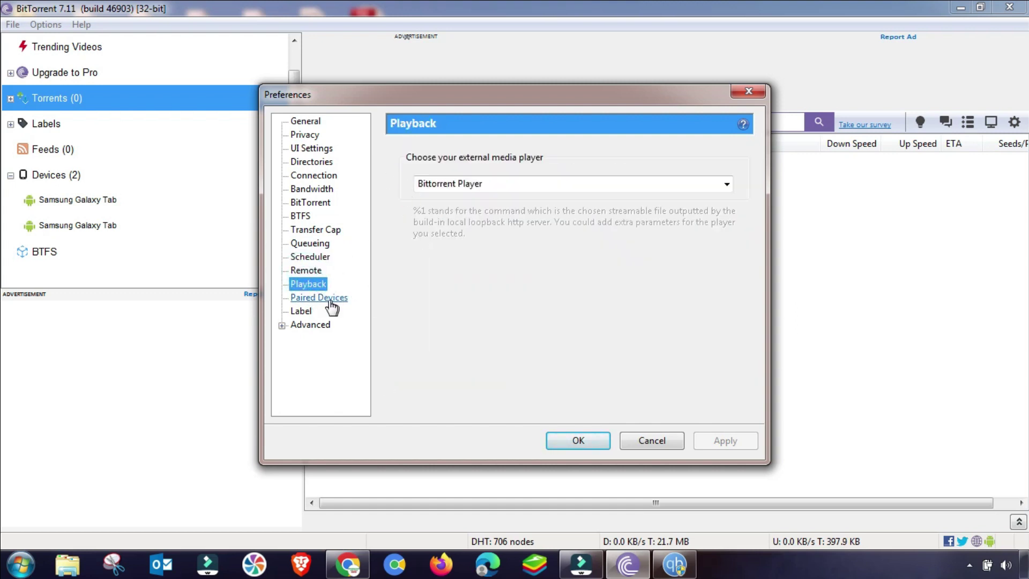
left_click(327, 299)
left_click(317, 310)
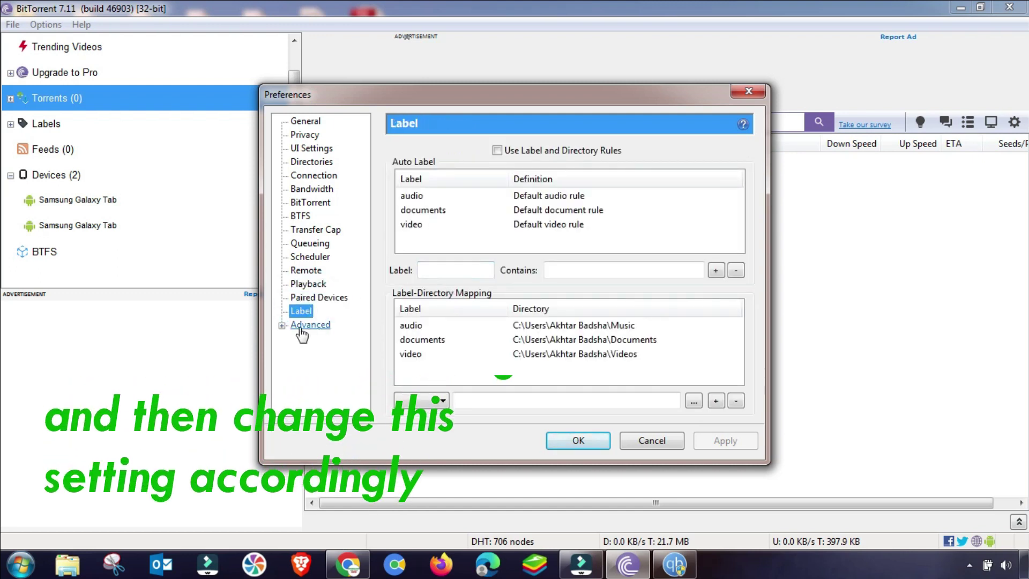
left_click(282, 326)
left_click(328, 325)
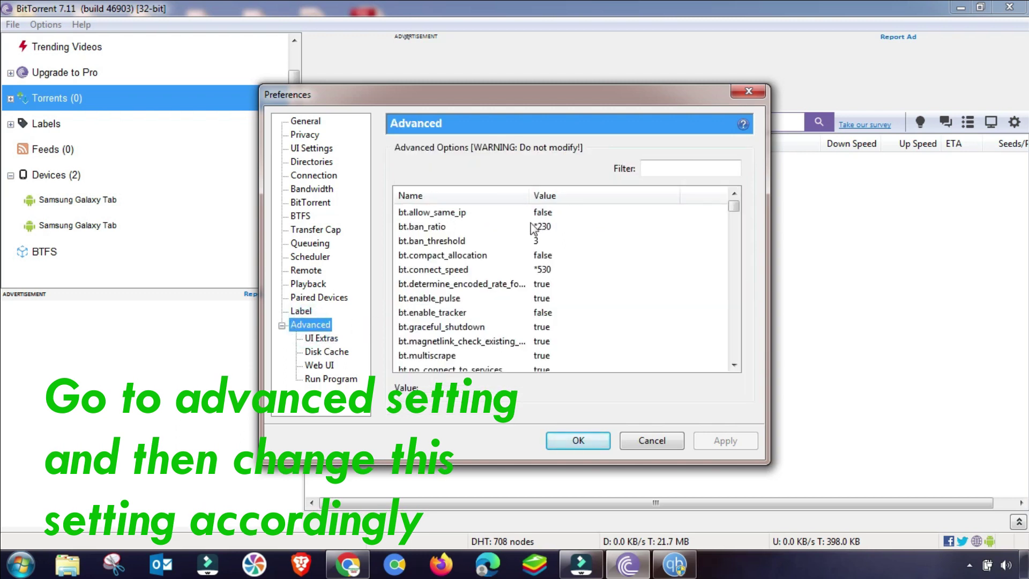
- Filter advanced options by 'bt', change bt.connect_speed from 530 to 535, and confirm with OK
left_click(659, 168)
type("b")
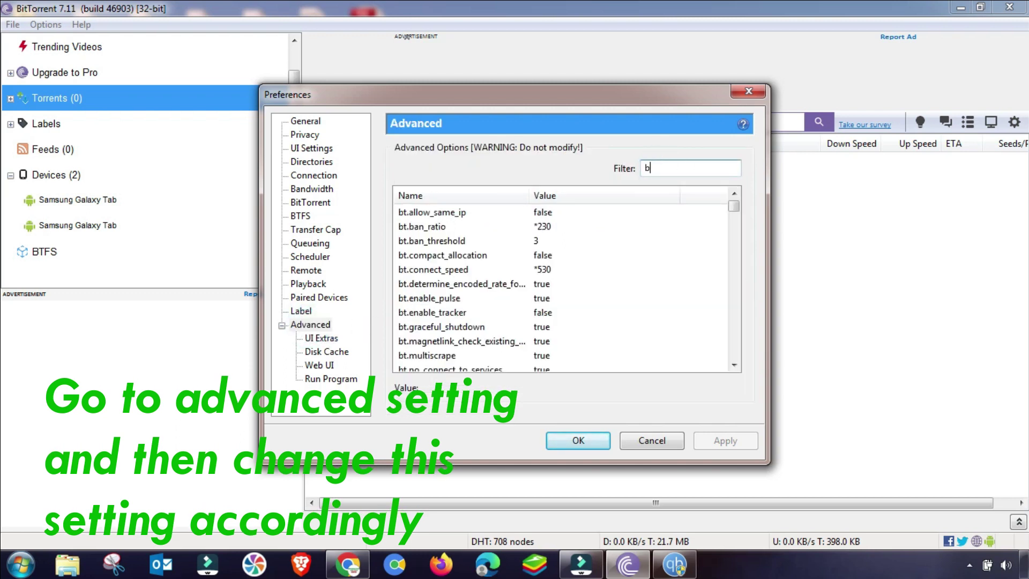
type("t")
left_click(429, 269)
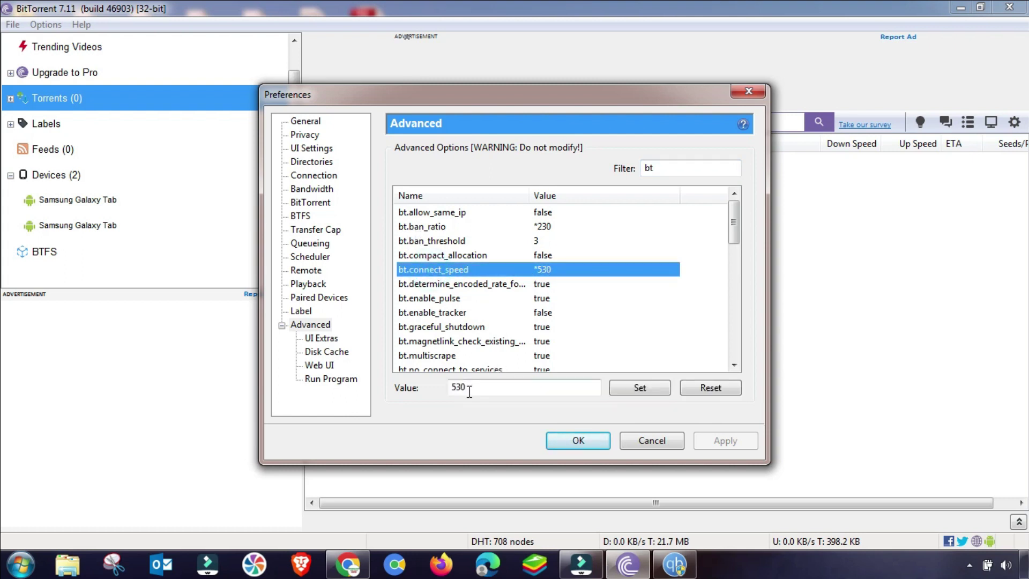
left_click_drag(465, 388, 453, 390)
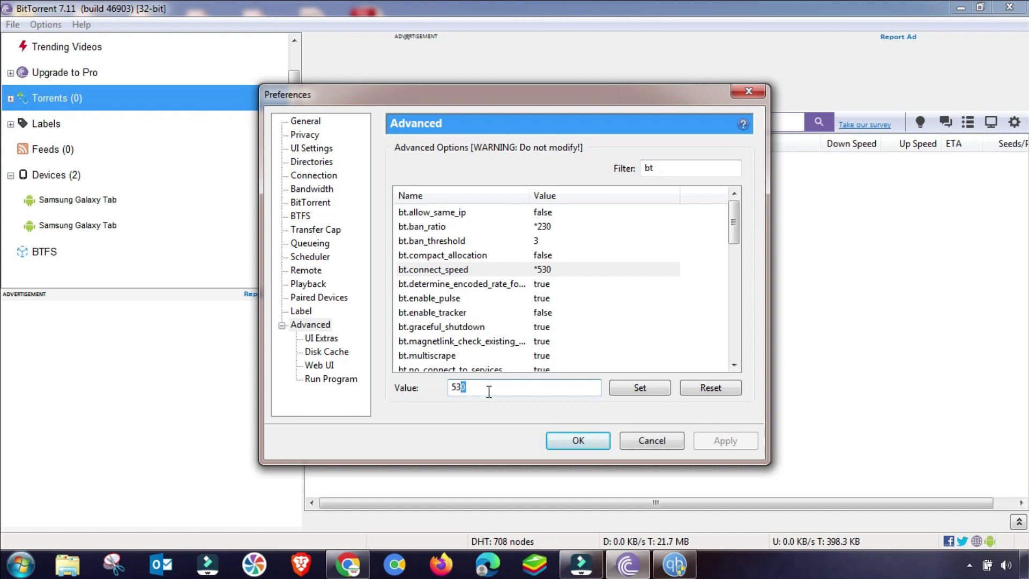
type("5")
left_click(639, 392)
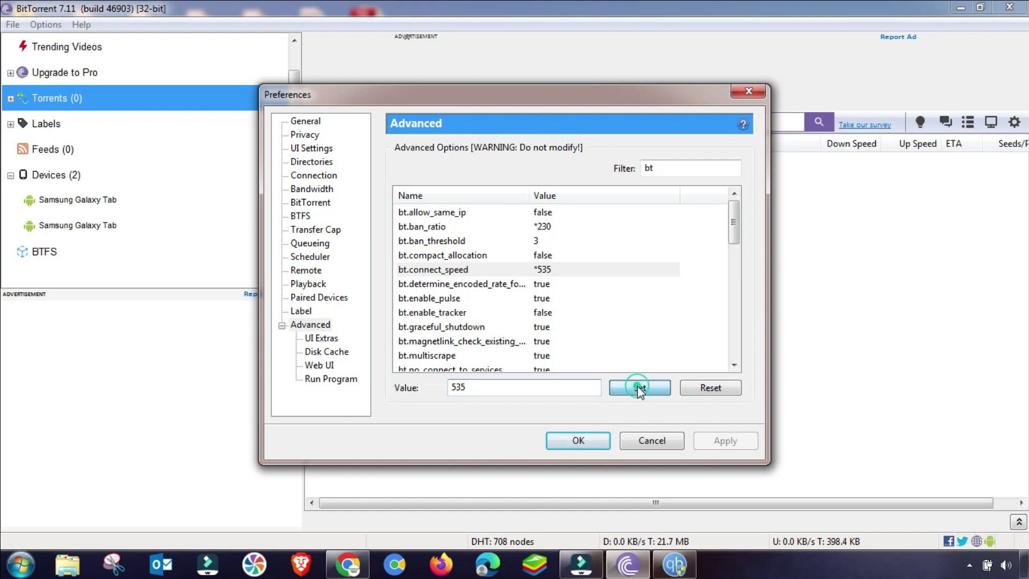
left_click(578, 444)
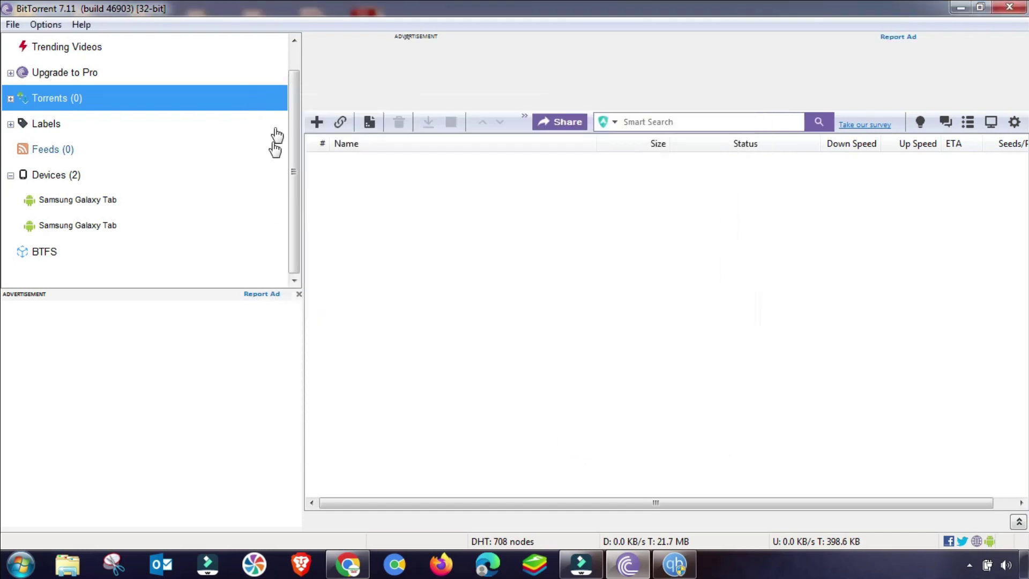
- Close BitTorrent, refresh the desktop, and bring the qBittorrent window back from the taskbar
left_click(1010, 9)
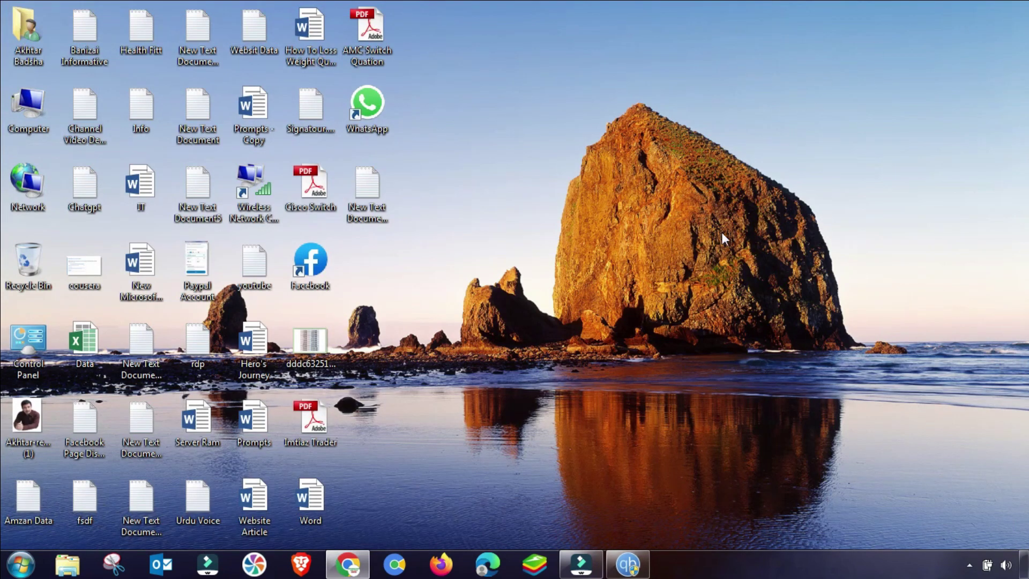
right_click(574, 165)
left_click(611, 200)
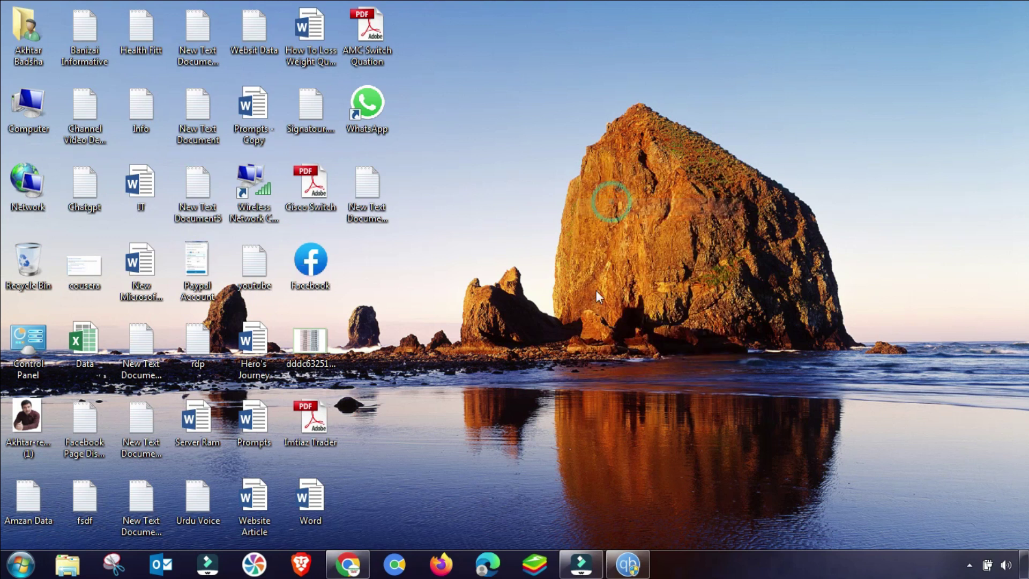
left_click(630, 566)
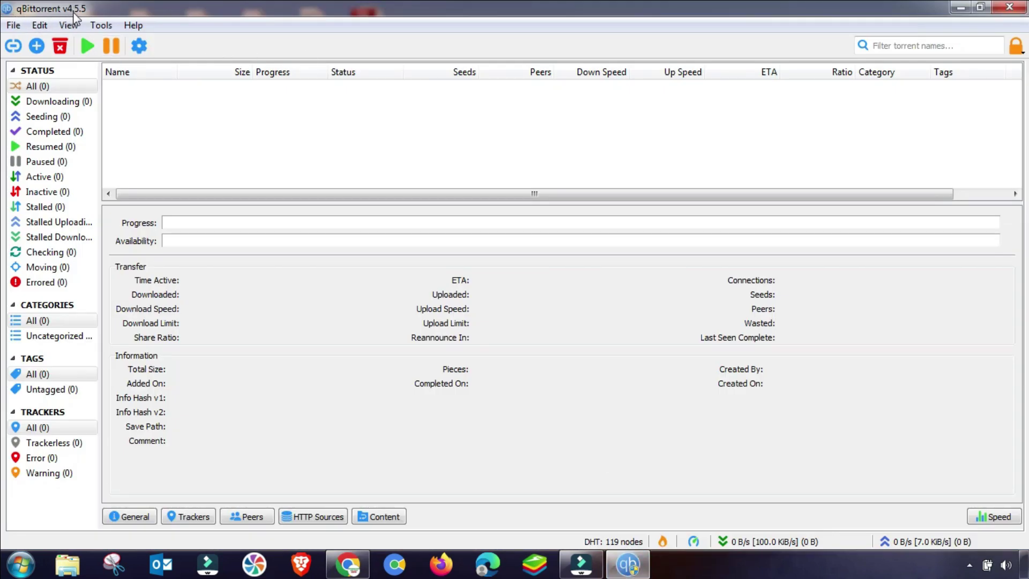
- Open Tools > Options and review the Behavior and Downloads pages before going to Connection
left_click(99, 25)
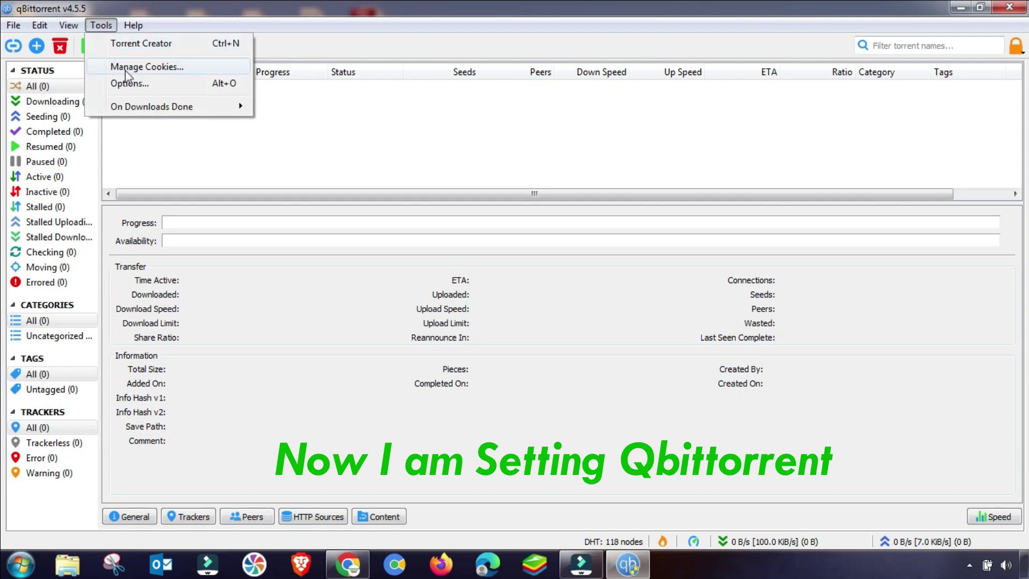
left_click(121, 84)
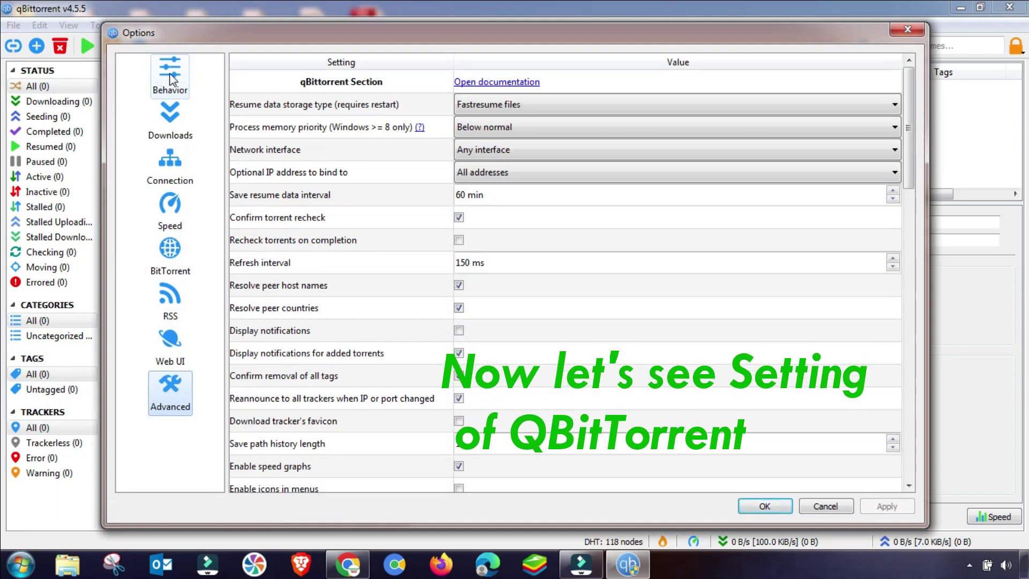
left_click(159, 79)
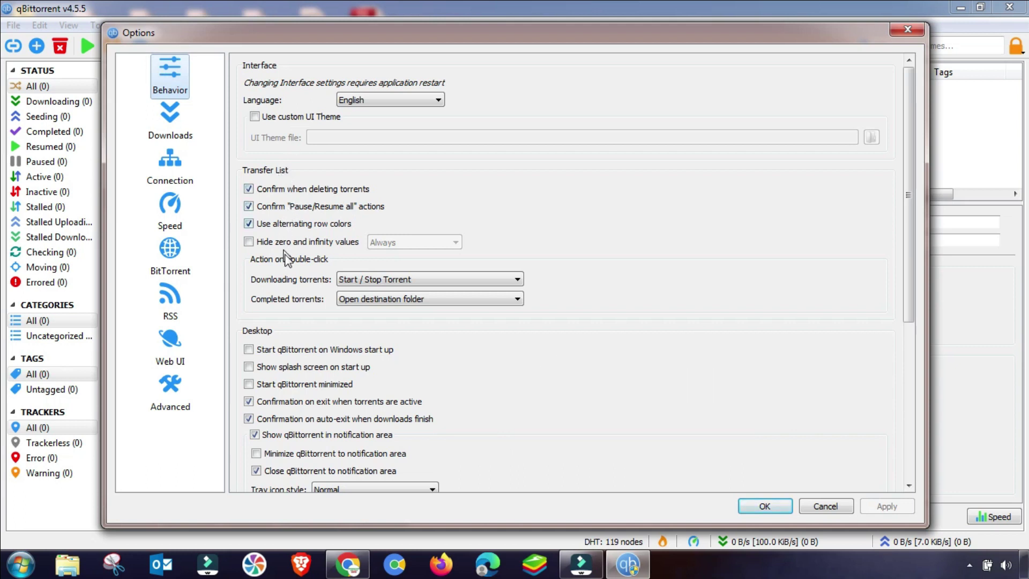
scroll(278, 377, "down", 3)
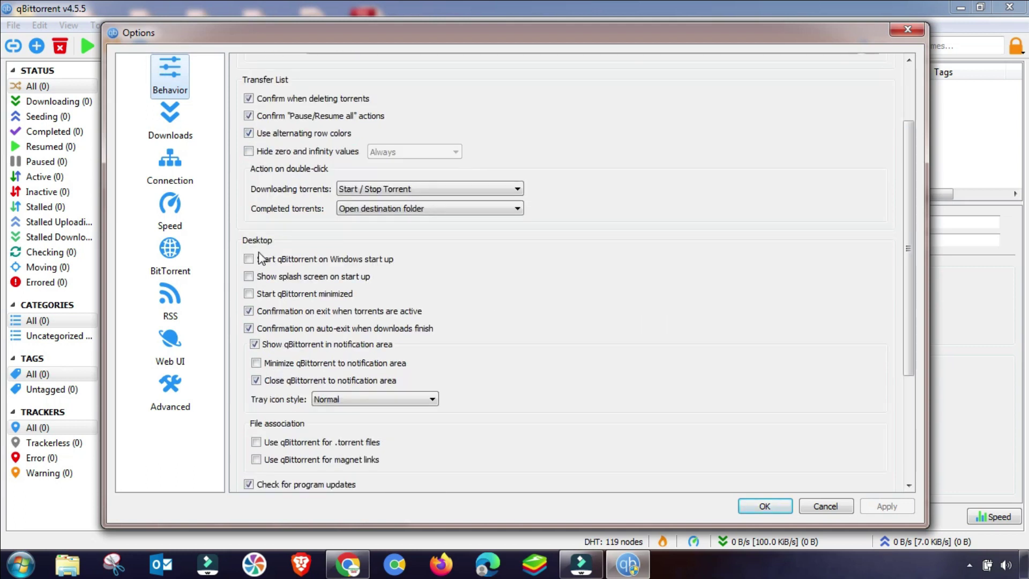
scroll(284, 370, "down", 6)
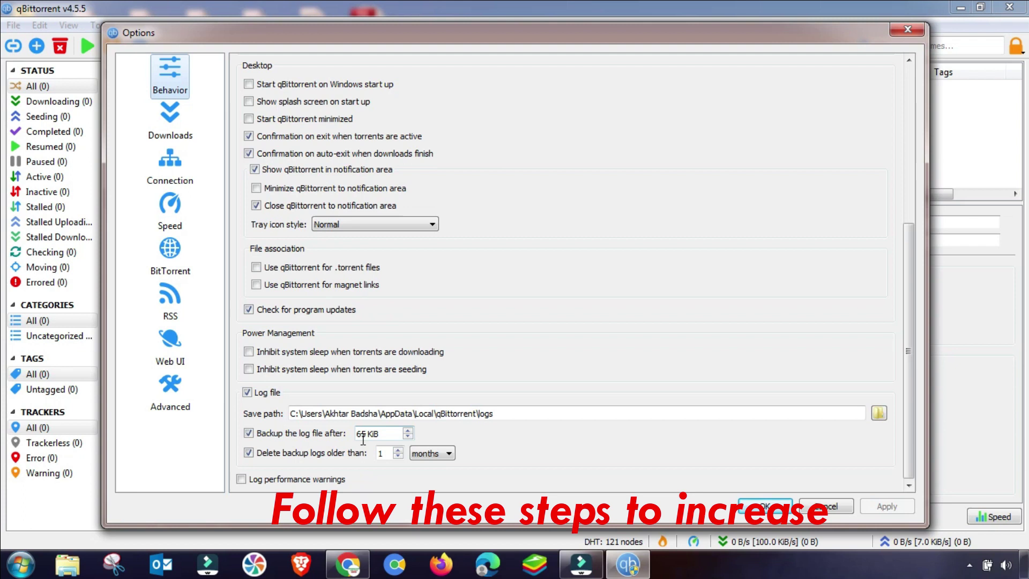
left_click(170, 122)
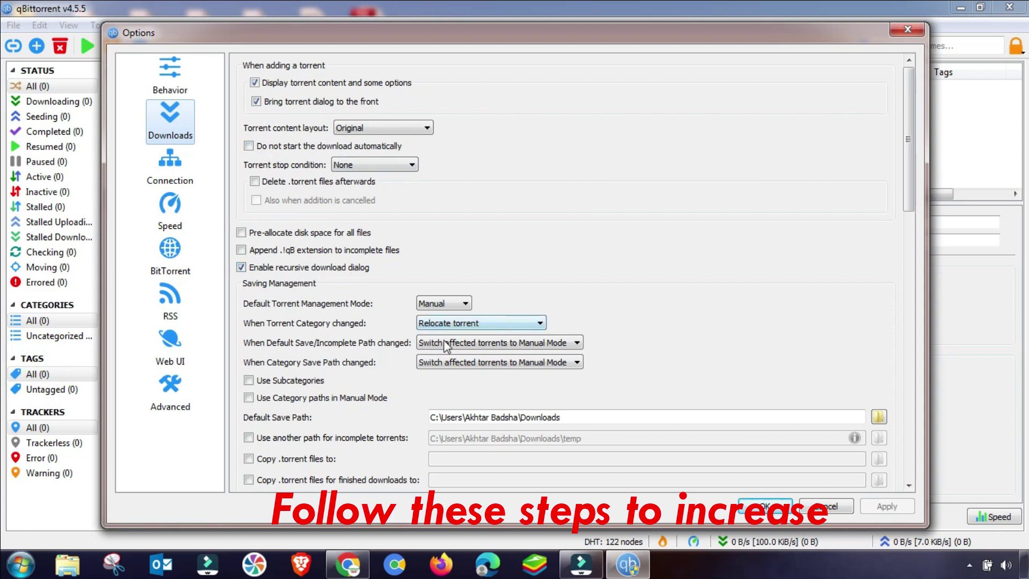
scroll(456, 375, "down", 1)
scroll(374, 394, "down", 2)
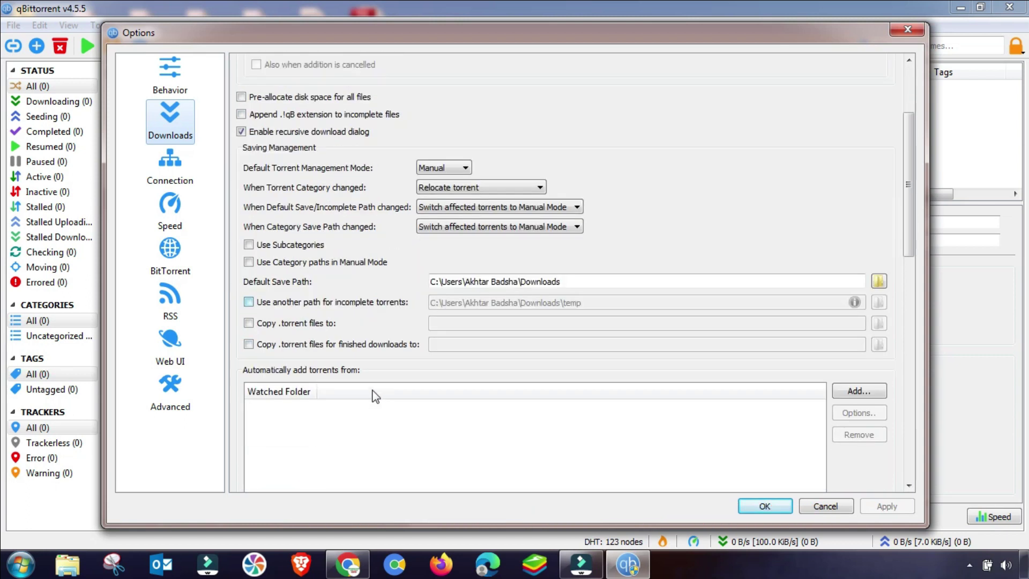
scroll(275, 378, "down", 1)
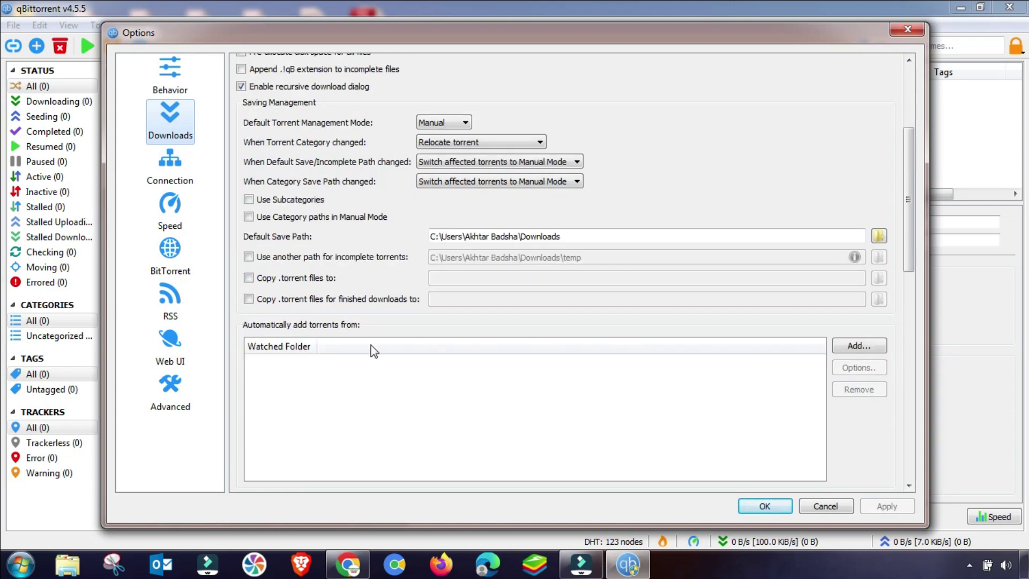
left_click(170, 177)
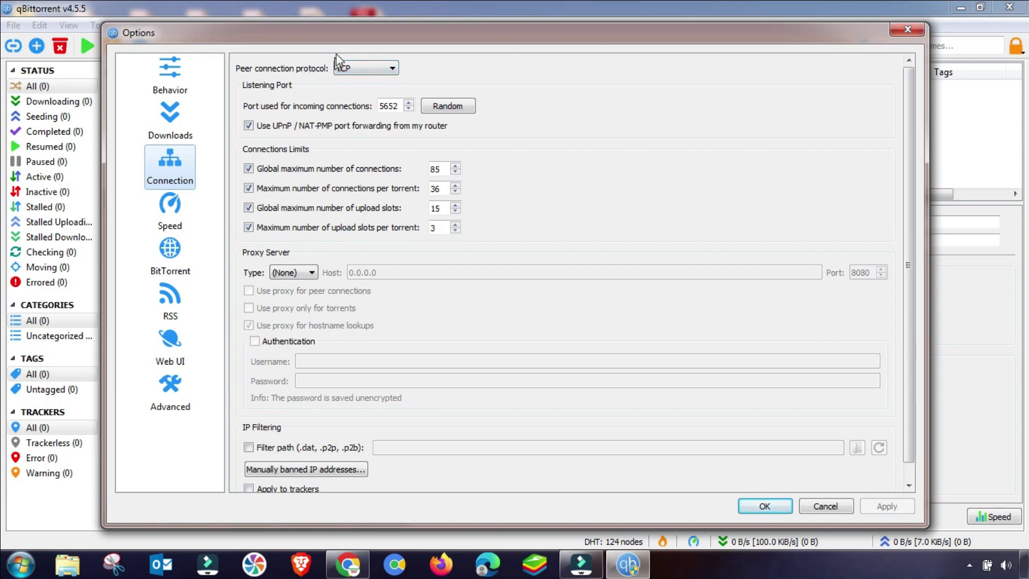
- Use TCP and µTP for peer connections and assign a random incoming port, 37795
left_click(349, 69)
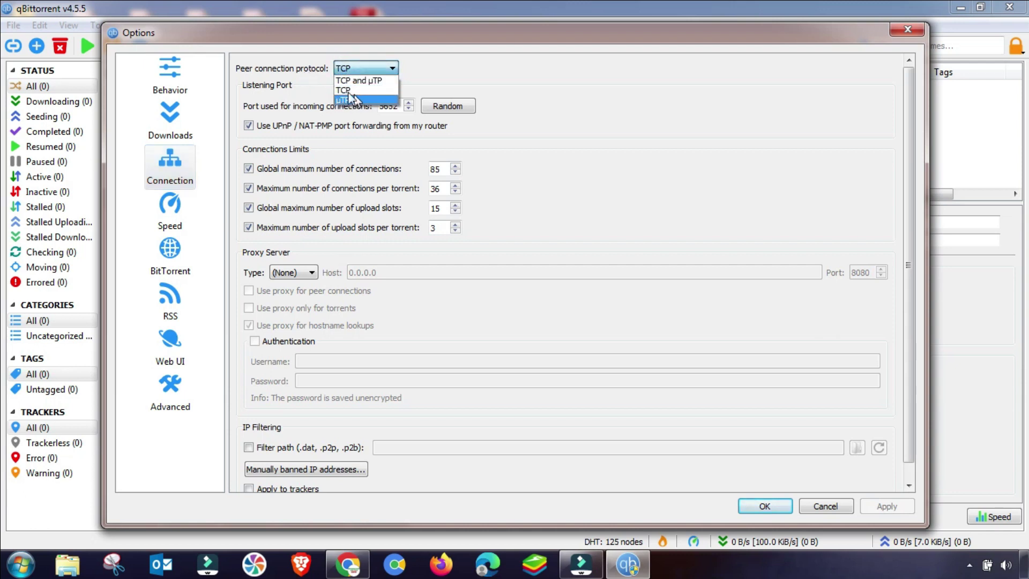
left_click(361, 81)
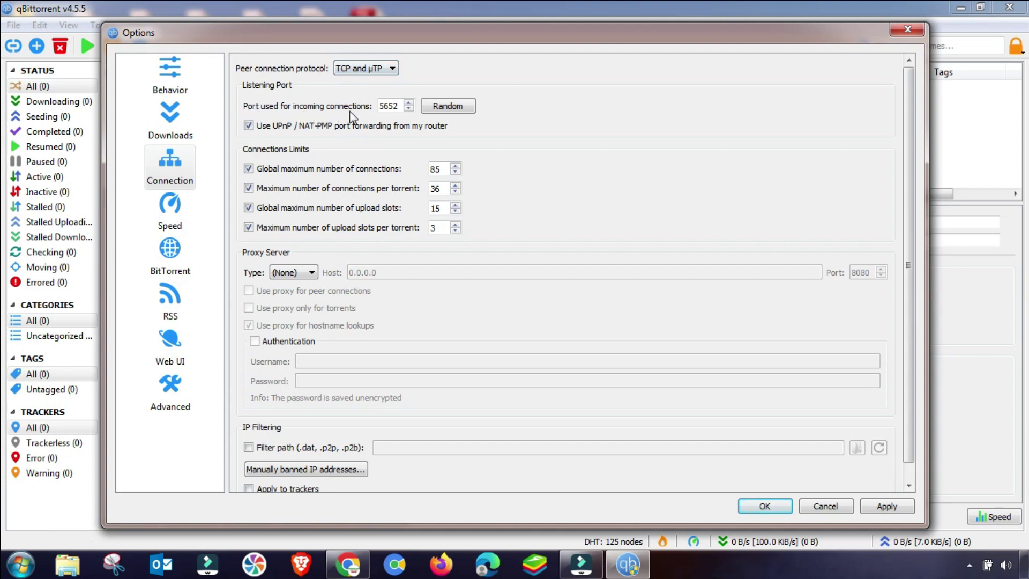
left_click(448, 106)
left_click_drag(379, 106, 406, 106)
left_click(395, 106)
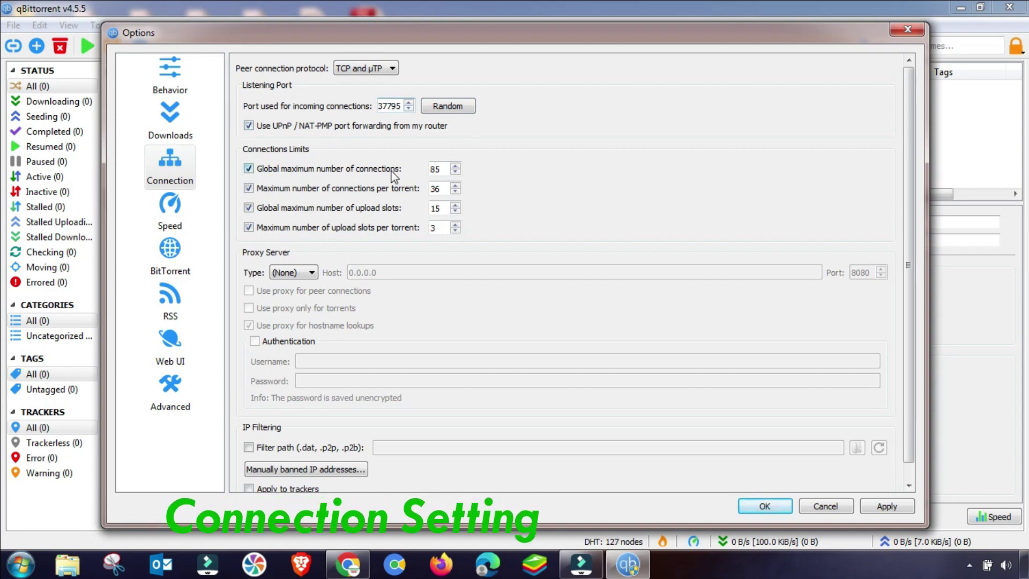
- Set the connection limits to 900 global, 450 per torrent, 150 and 35 upload slots, and apply
left_click_drag(444, 169, 392, 171)
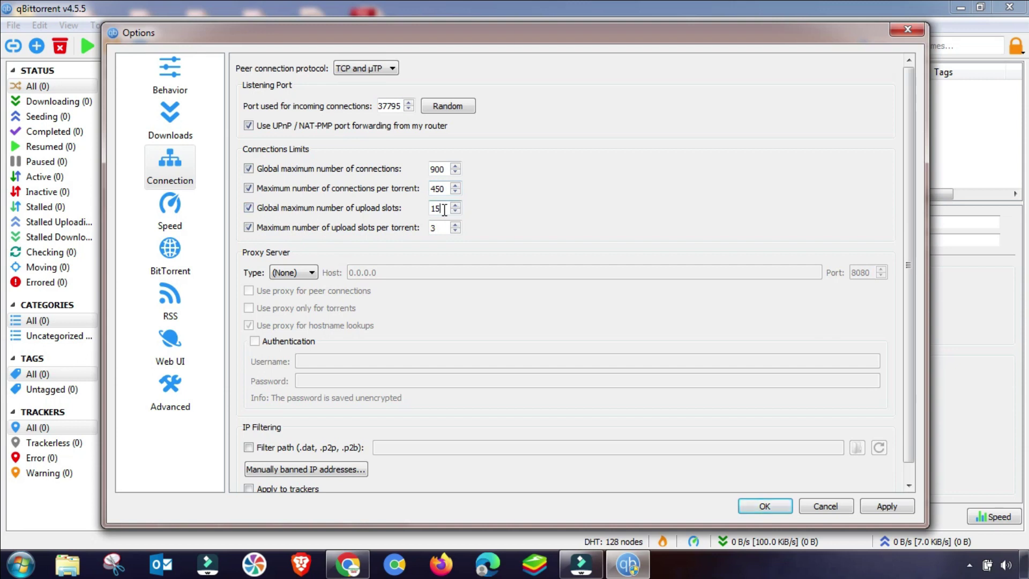
type("0")
scroll(559, 276, "down", 1)
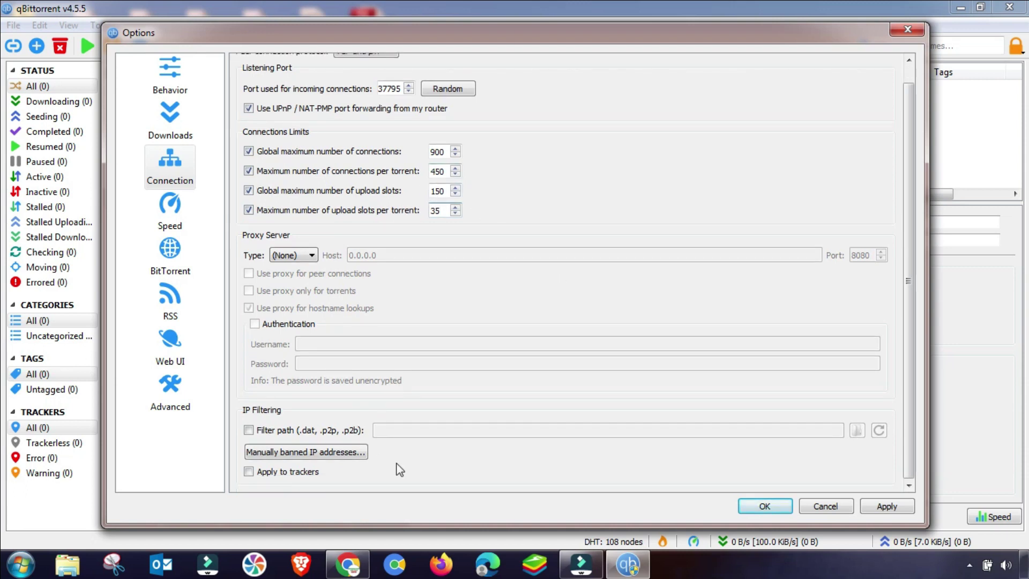
left_click(890, 508)
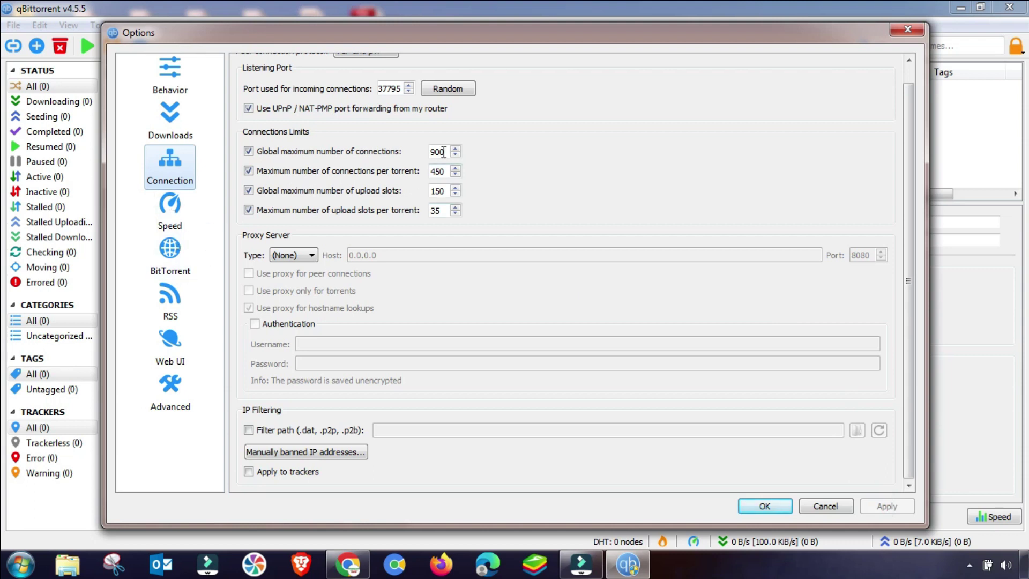
left_click(182, 215)
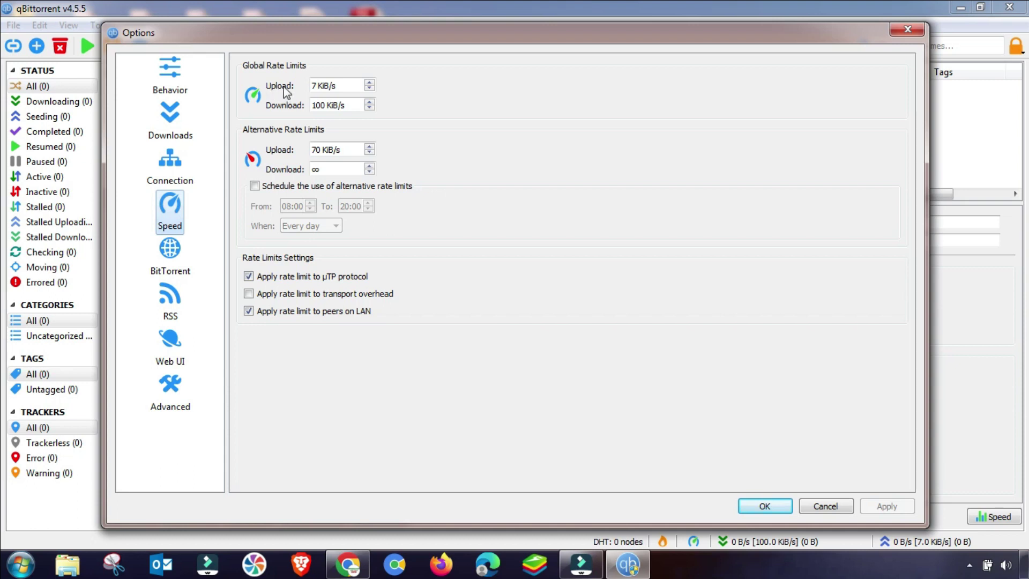
- Set the global upload limit to 5 KiB/s and the download limit to 0 (unlimited)
left_click(315, 85)
key("BackSpace")
type("5")
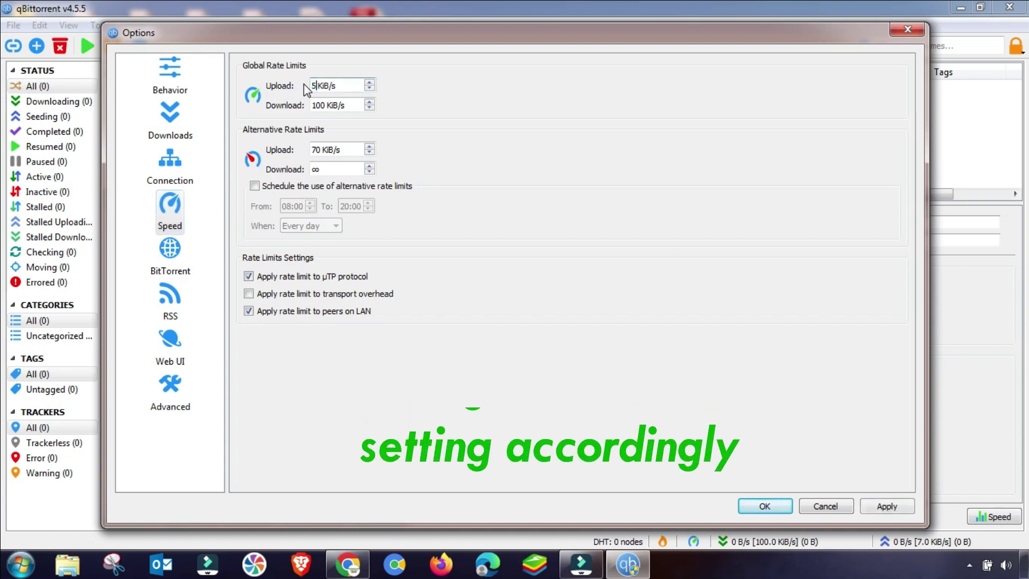
left_click(324, 105)
left_click_drag(325, 105, 304, 107)
type("0")
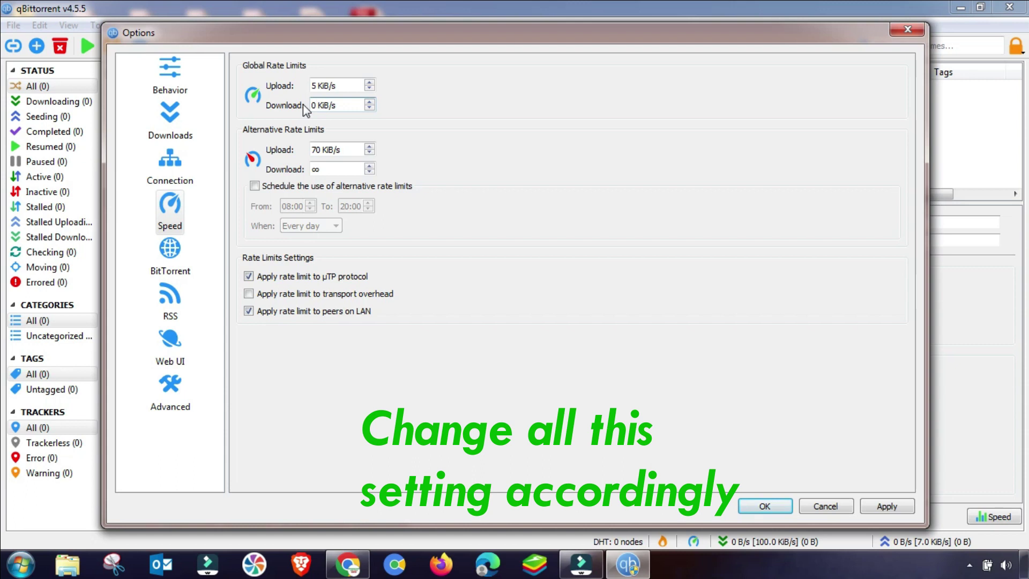
- Set the alternative upload limit to 5 KiB/s and apply the speed settings
left_click(346, 151)
left_click_drag(321, 149, 301, 151)
type("5")
left_click(329, 169)
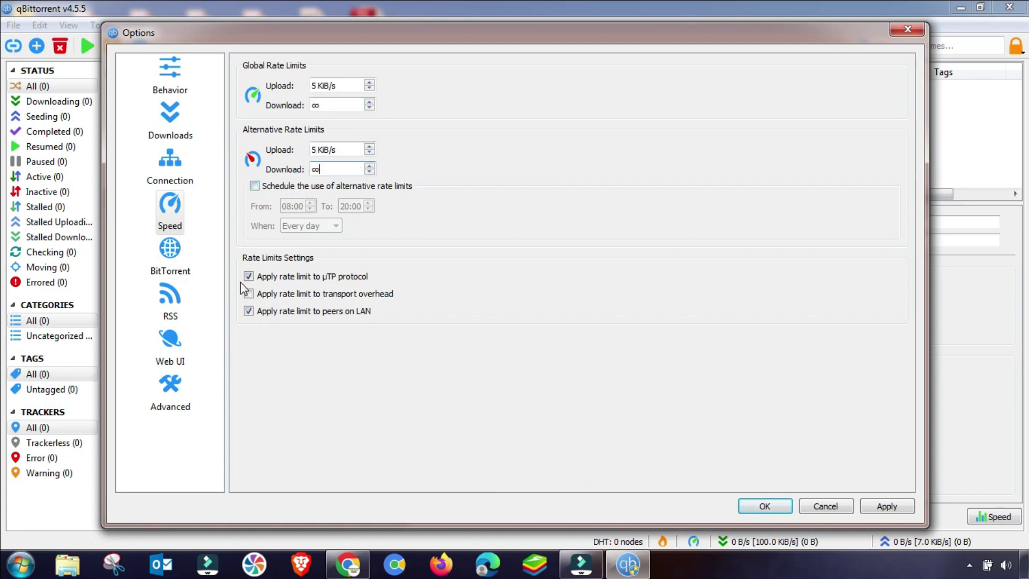
left_click(879, 507)
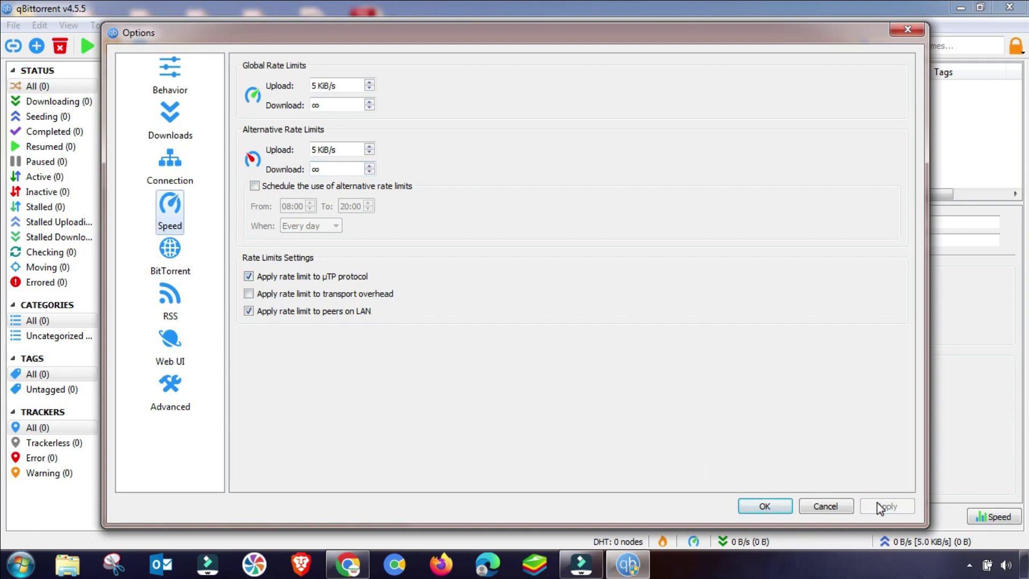
left_click(161, 261)
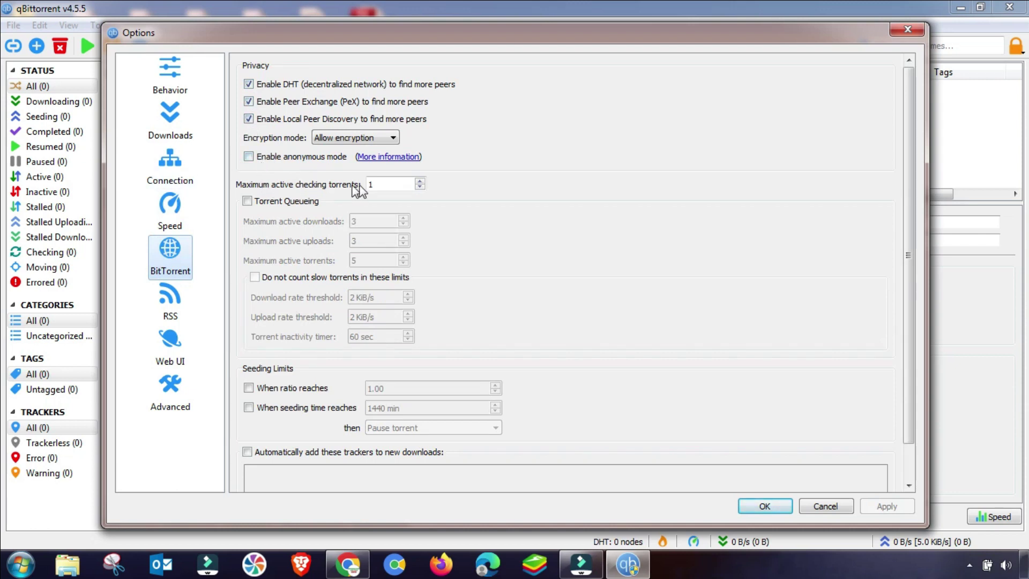
- Enable RSS feed fetching with a 22-minute refresh interval and apply it
left_click_drag(390, 184, 345, 185)
scroll(290, 426, "down", 1)
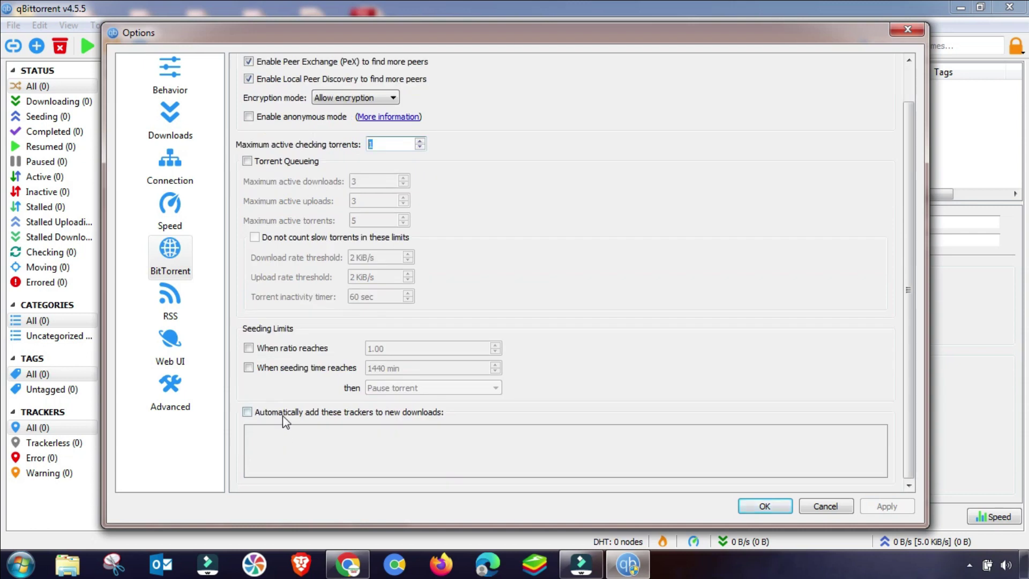
left_click(166, 301)
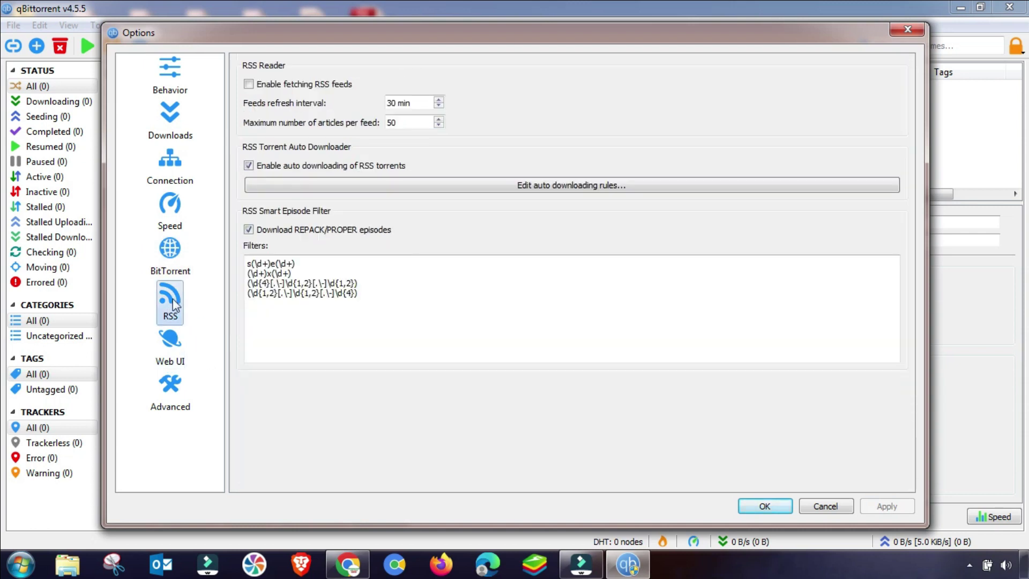
left_click(280, 85)
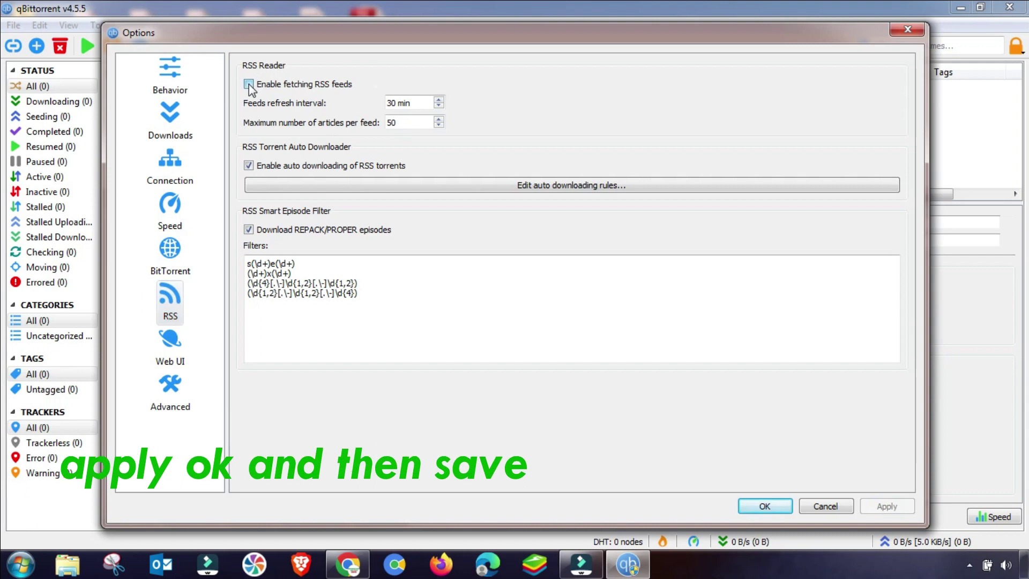
left_click_drag(396, 103, 379, 104)
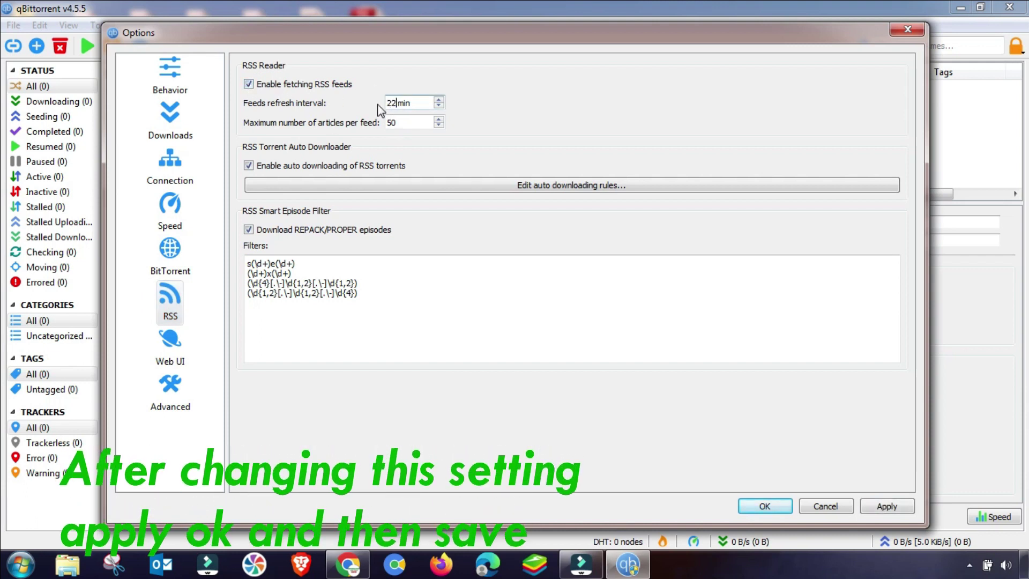
type("22")
left_click(882, 505)
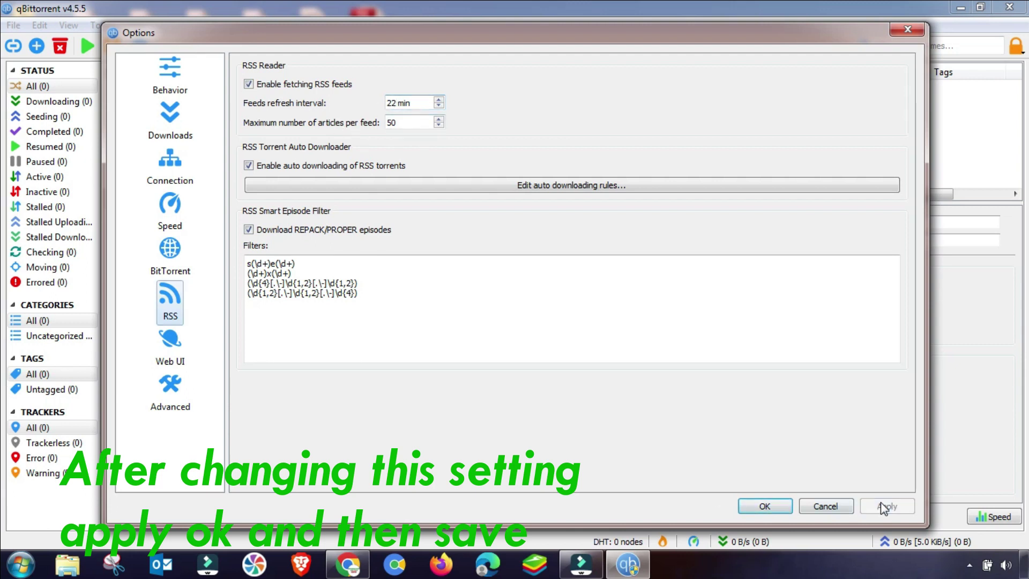
left_click(180, 347)
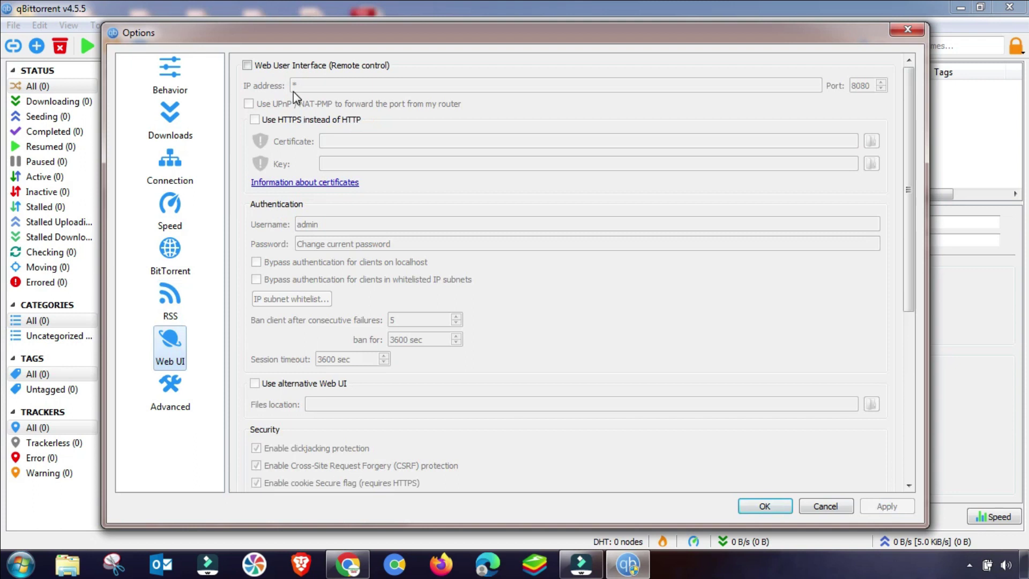
- Go to the Advanced settings table and leave process memory priority on Below normal
scroll(295, 284, "down", 5)
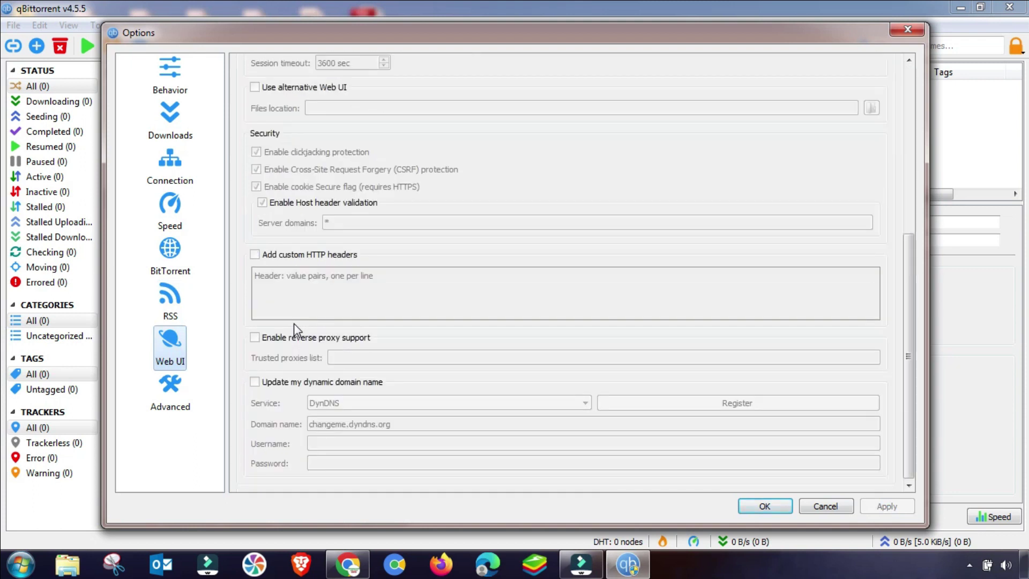
left_click(183, 387)
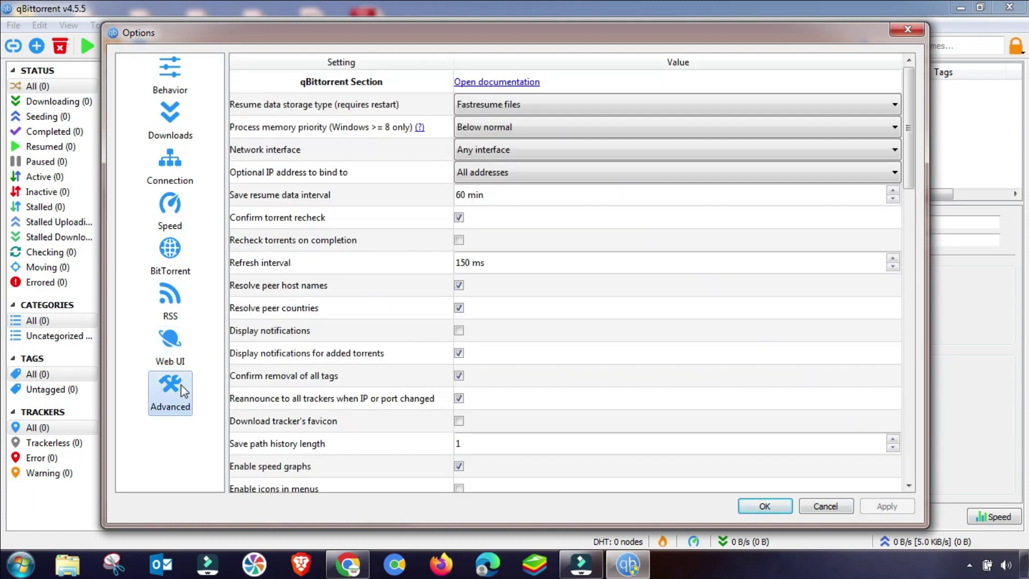
scroll(476, 117, "down", 2)
scroll(475, 117, "up", 2)
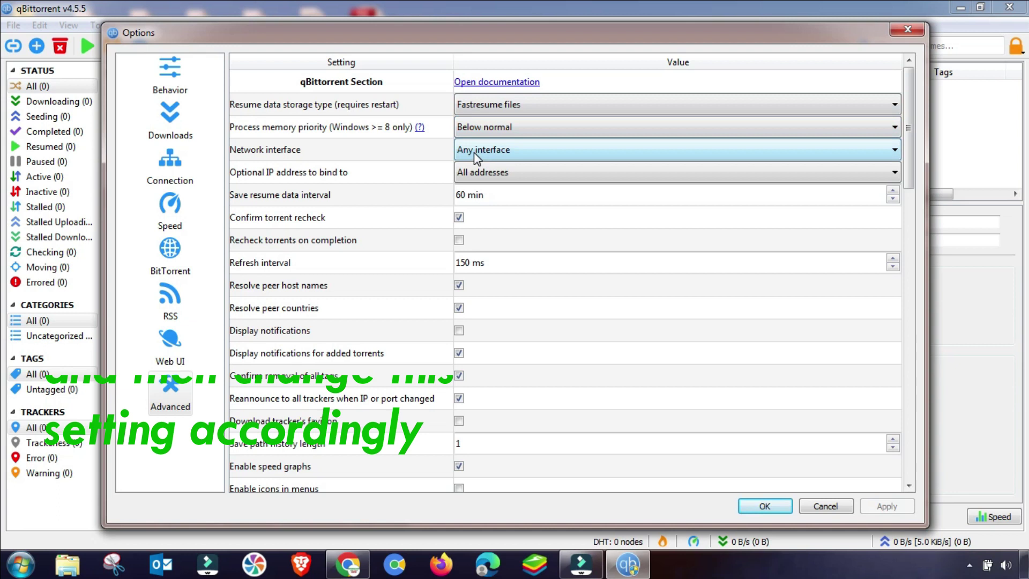
left_click(477, 127)
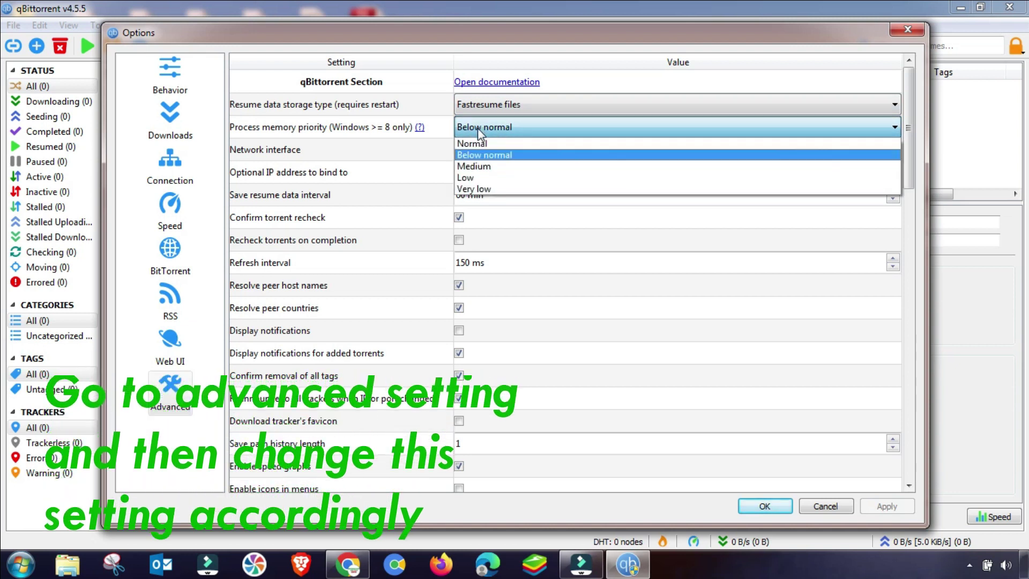
left_click(484, 155)
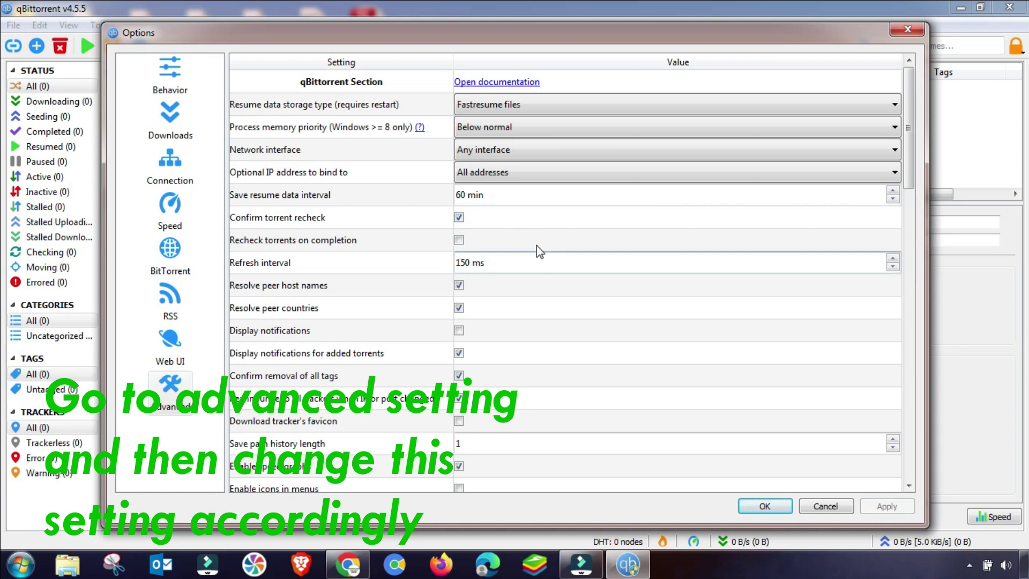
- Set Asynchronous I/O threads to 130 in the Advanced settings
type("0")
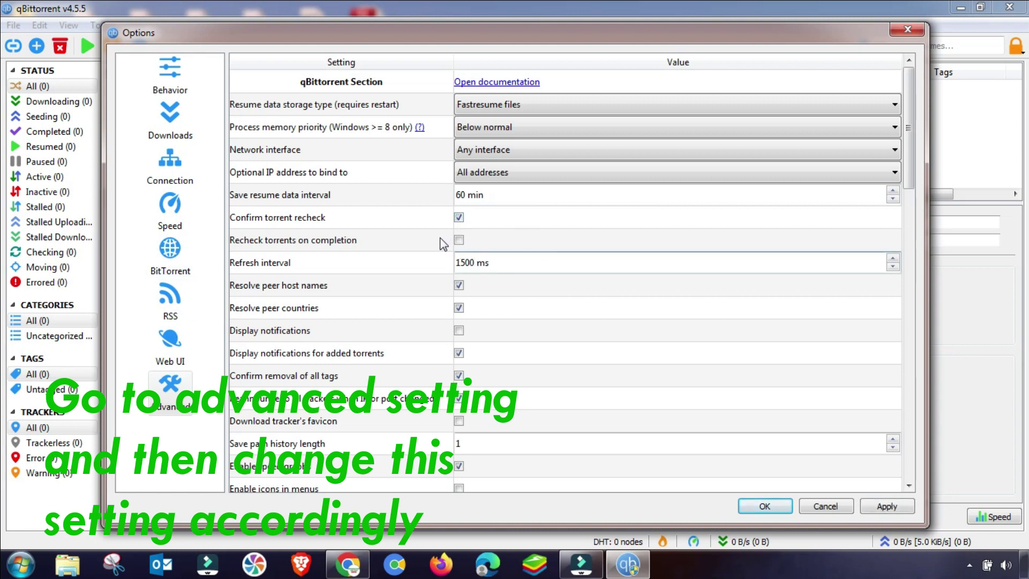
scroll(493, 273, "down", 2)
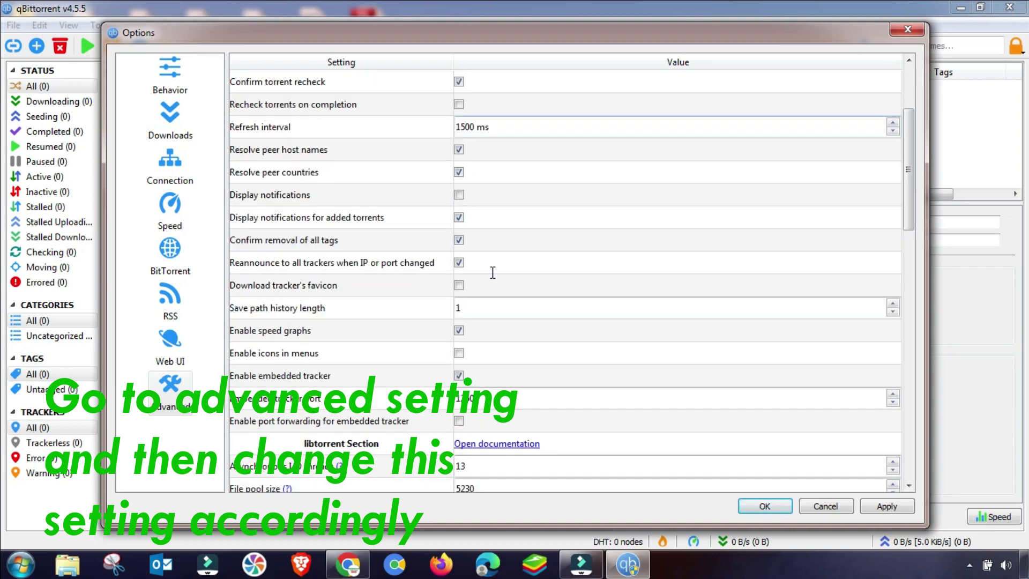
scroll(497, 242, "down", 1)
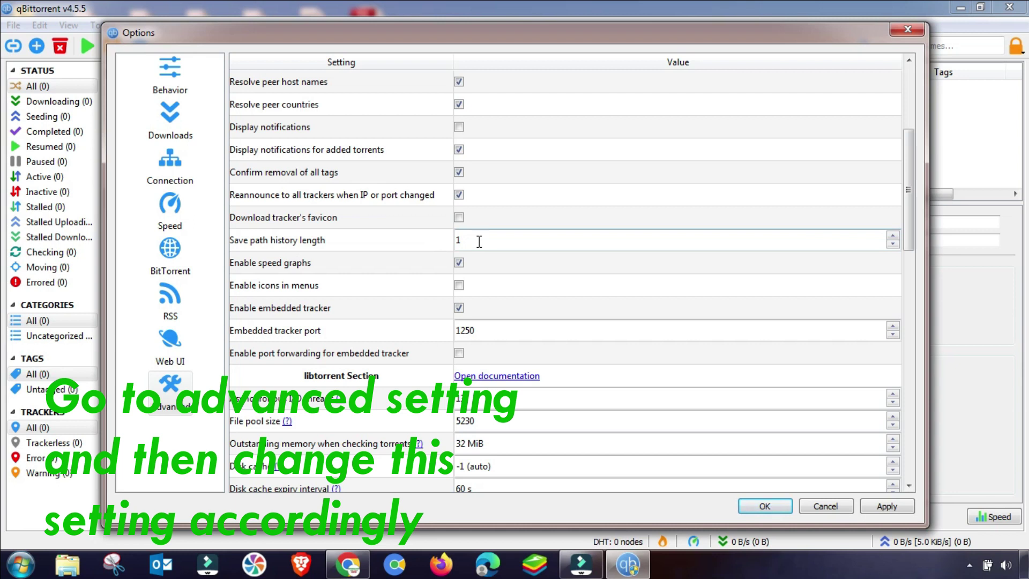
scroll(479, 242, "down", 1)
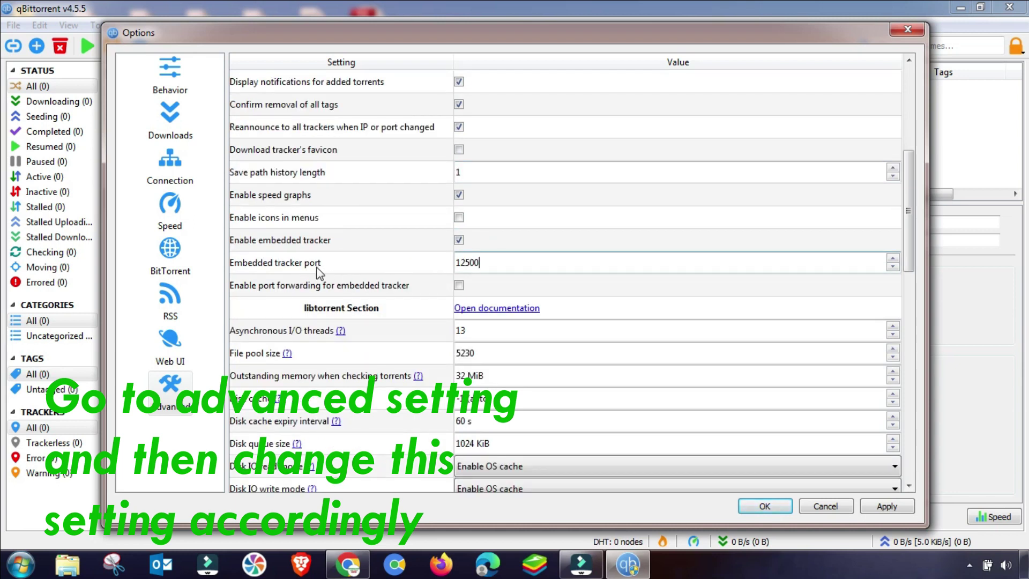
left_click(487, 336)
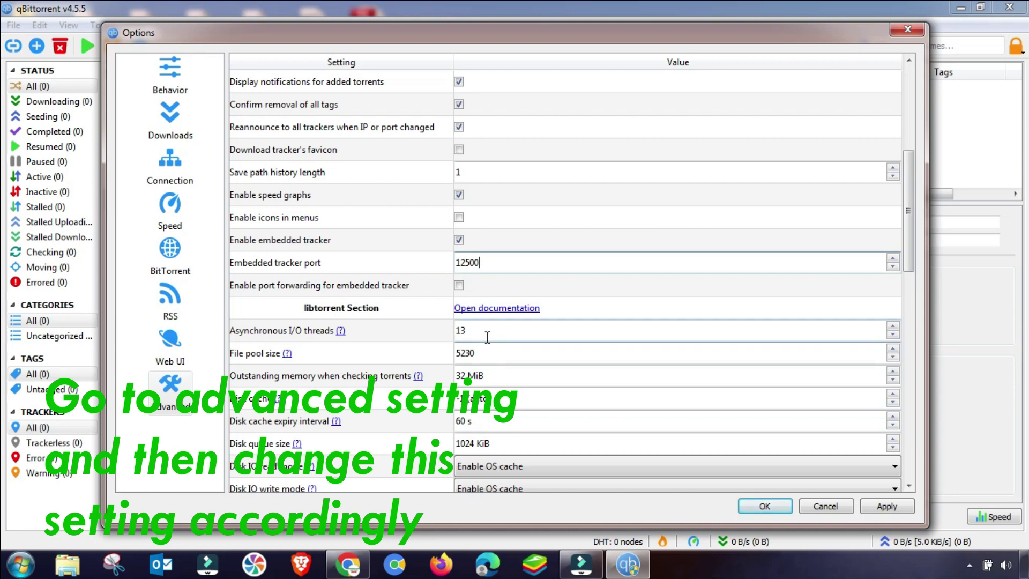
- Set Max concurrent HTTP announces to 750
scroll(489, 301, "down", 1)
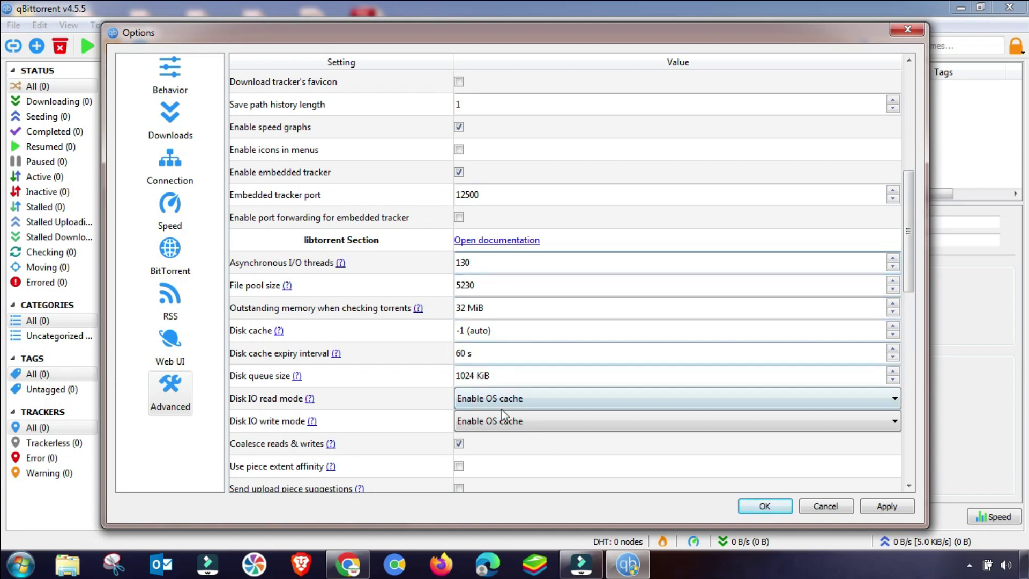
scroll(485, 383, "down", 2)
scroll(506, 376, "down", 2)
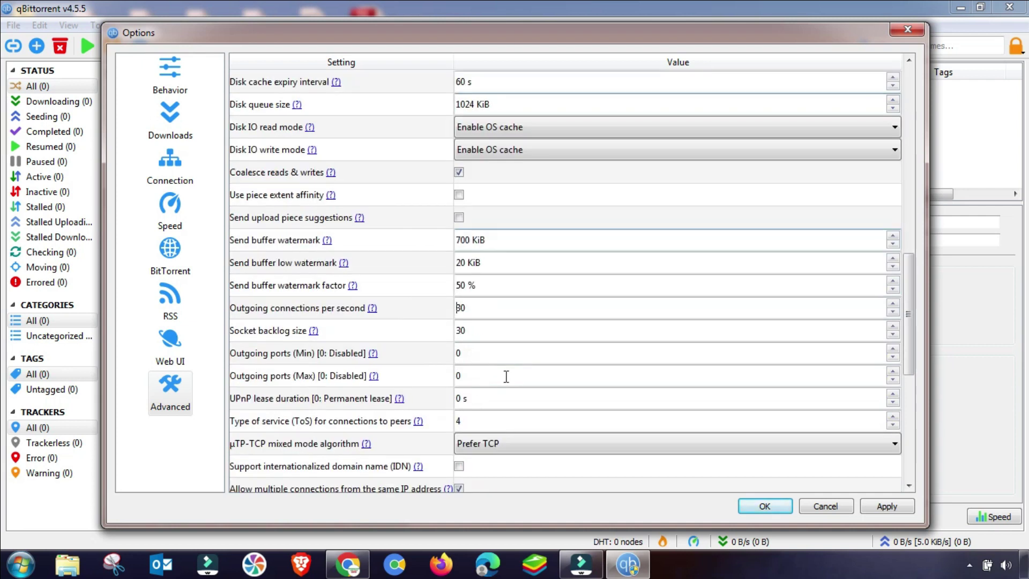
scroll(506, 376, "down", 2)
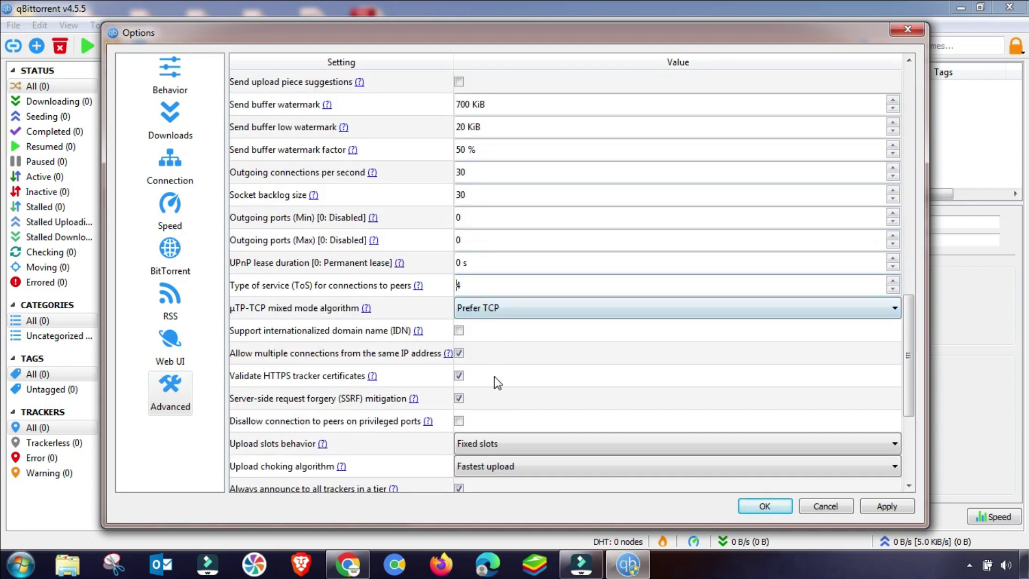
scroll(494, 377, "down", 2)
scroll(501, 341, "down", 1)
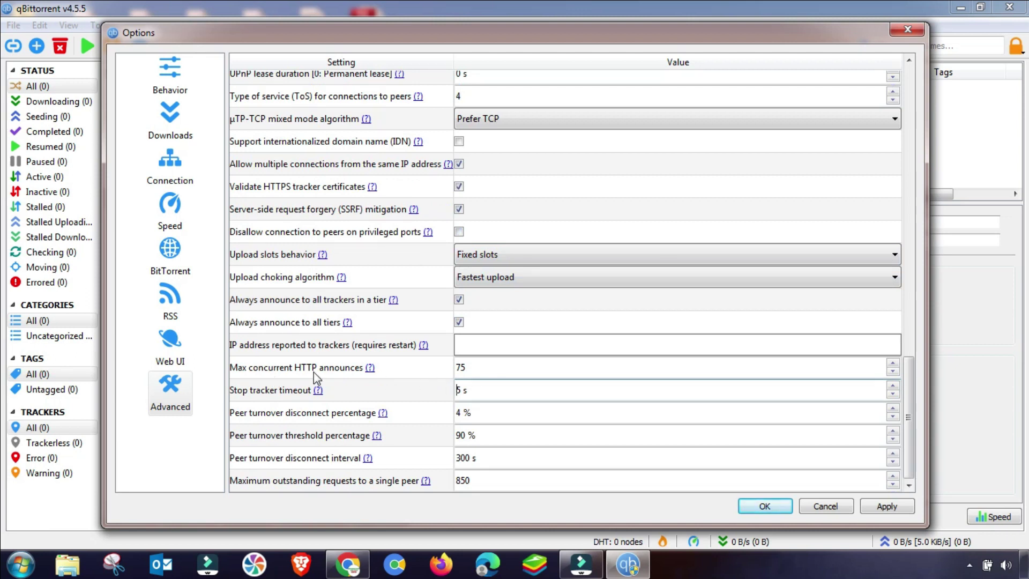
left_click(482, 368)
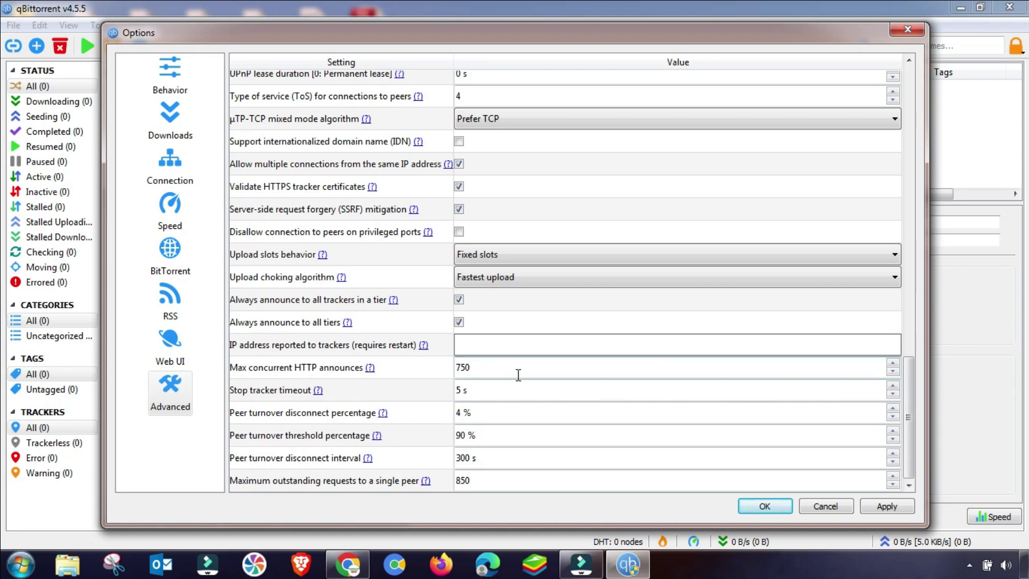
- Apply and save the advanced settings with OK, close qBittorrent, and refresh the desktop
left_click(873, 505)
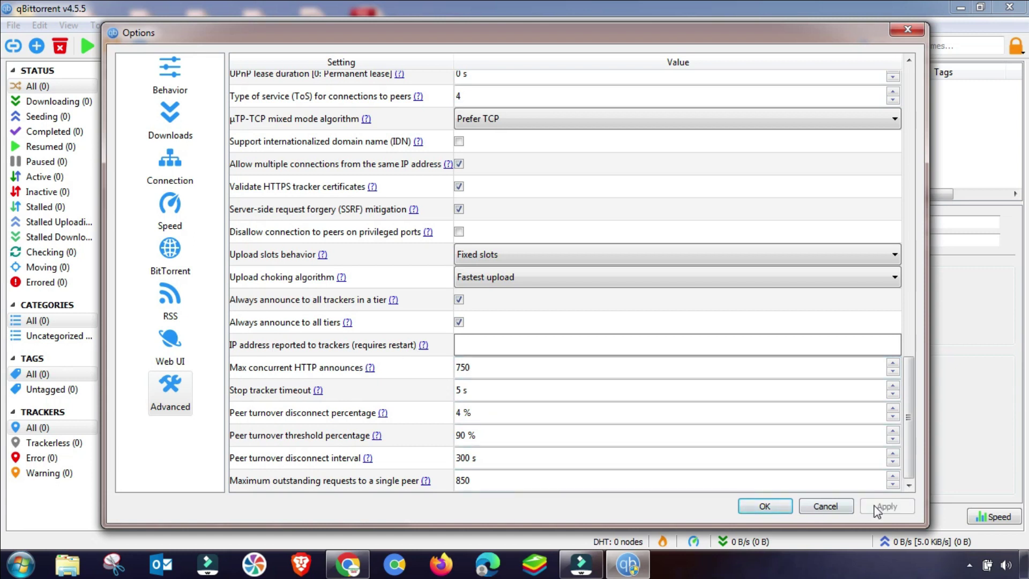
left_click(763, 507)
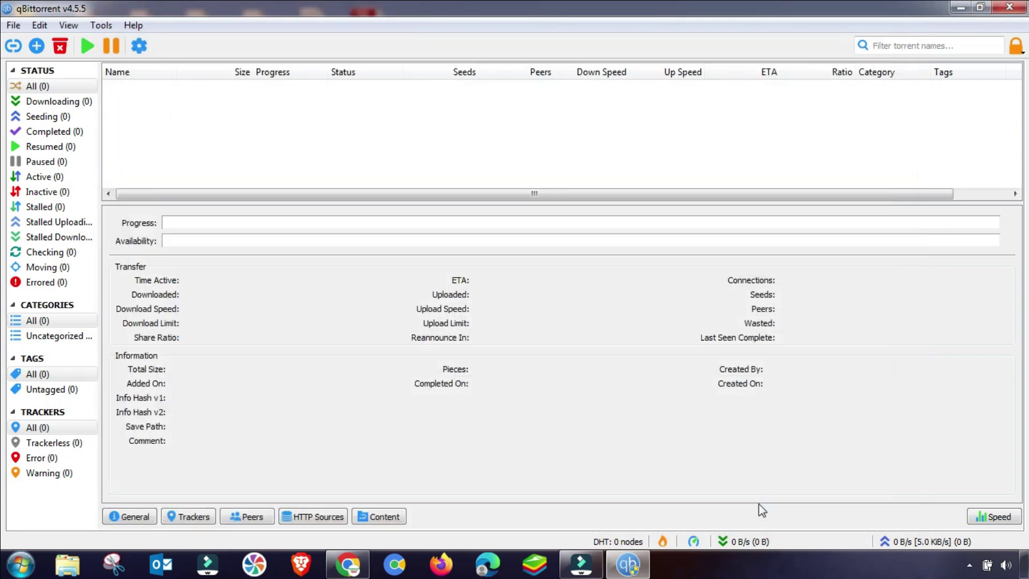
left_click(1018, 9)
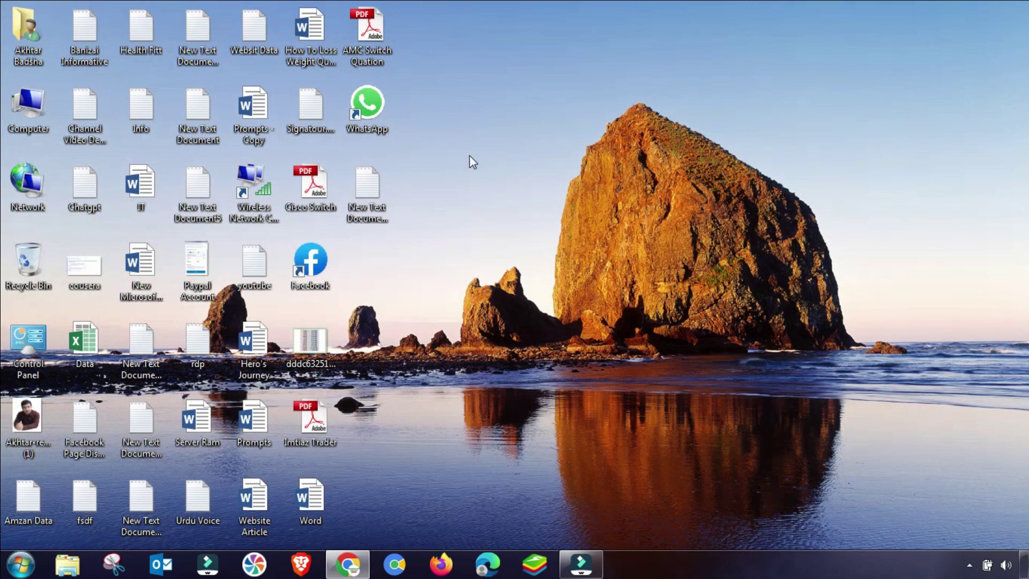
right_click(542, 148)
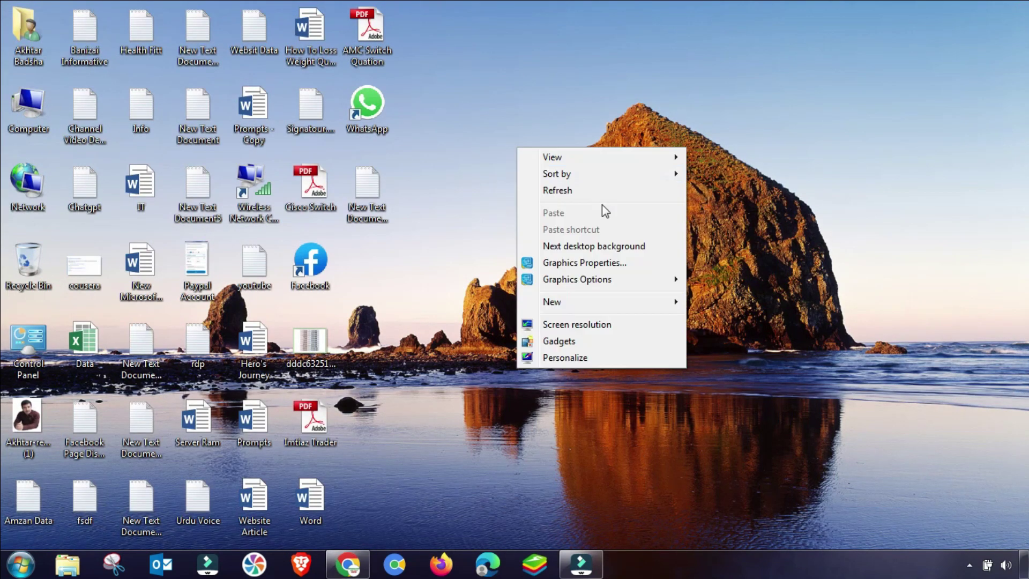
left_click(563, 192)
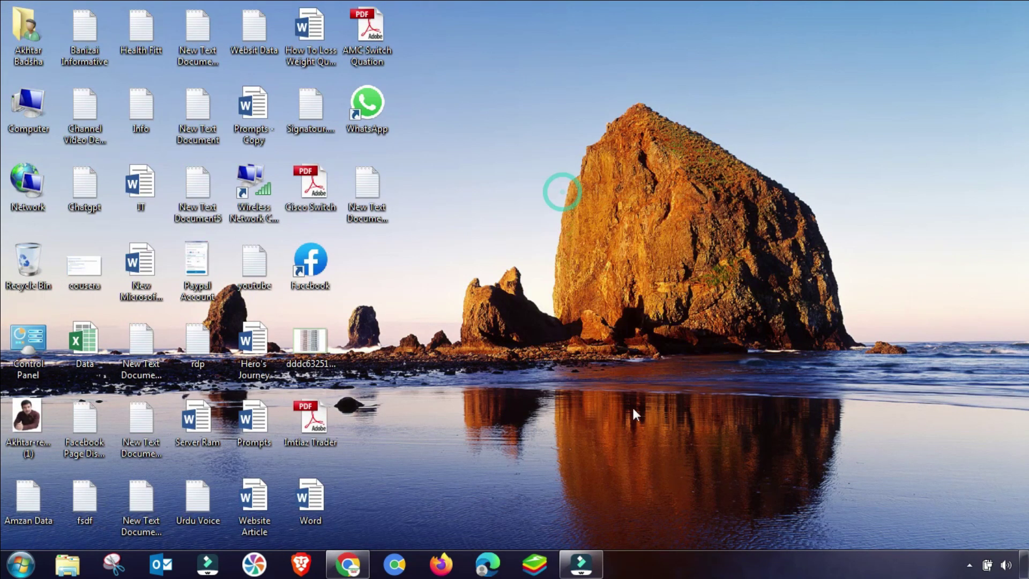
- Relaunch BitTorrent and qBittorrent as administrator from the Start menu and arrange their windows side by side
left_click(19, 565)
right_click(54, 301)
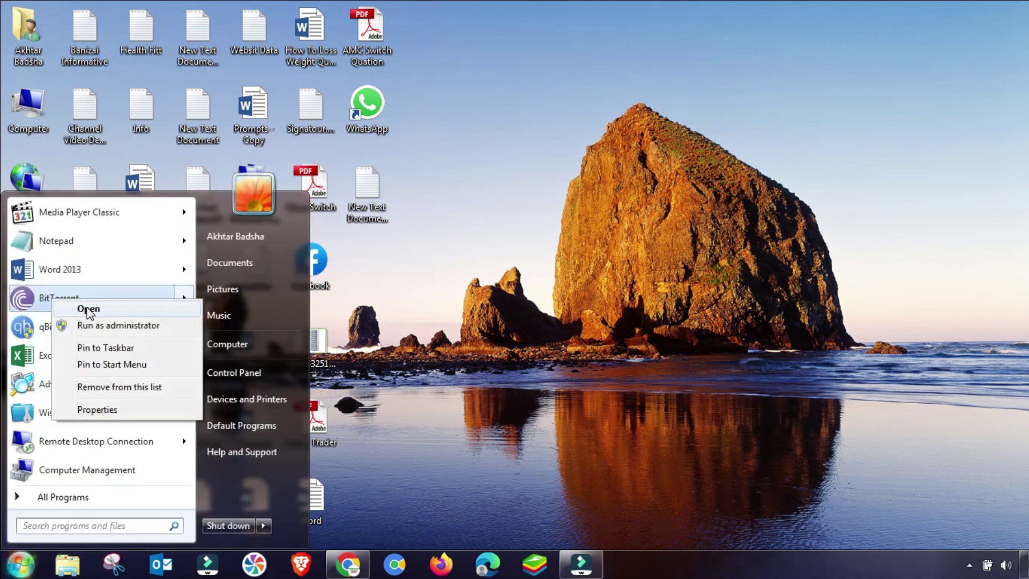
left_click(92, 326)
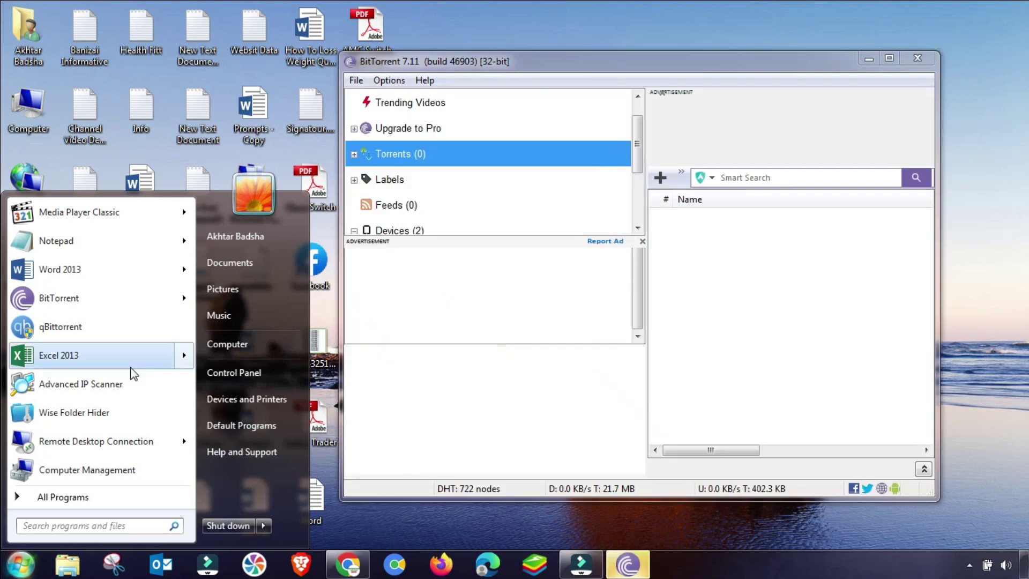
right_click(50, 328)
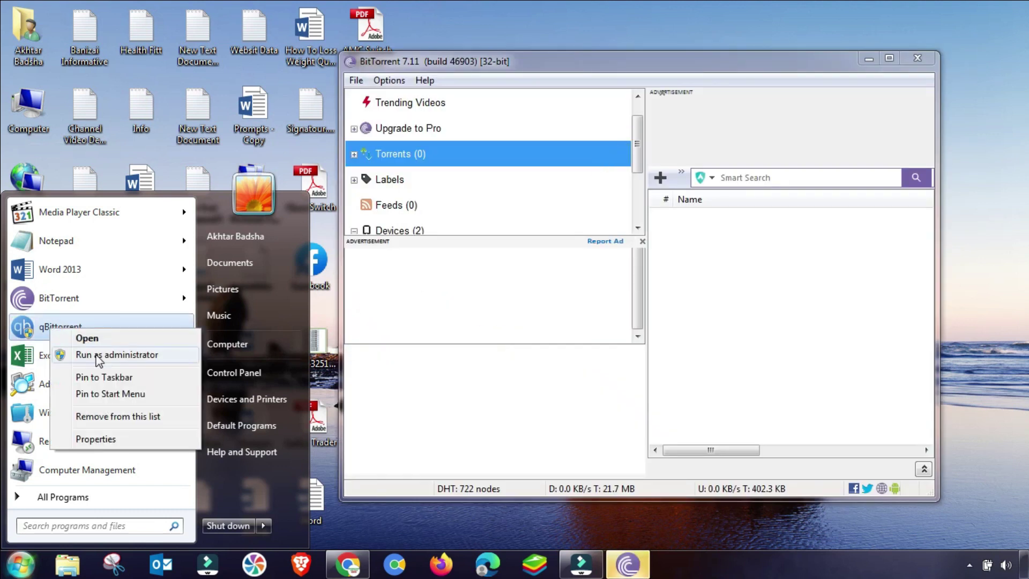
left_click(98, 356)
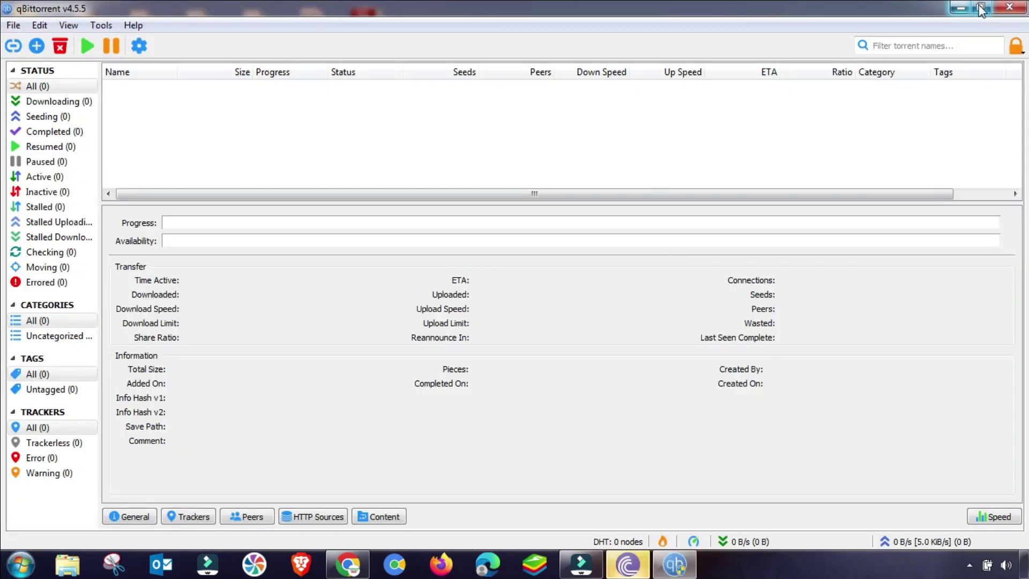
left_click(984, 6)
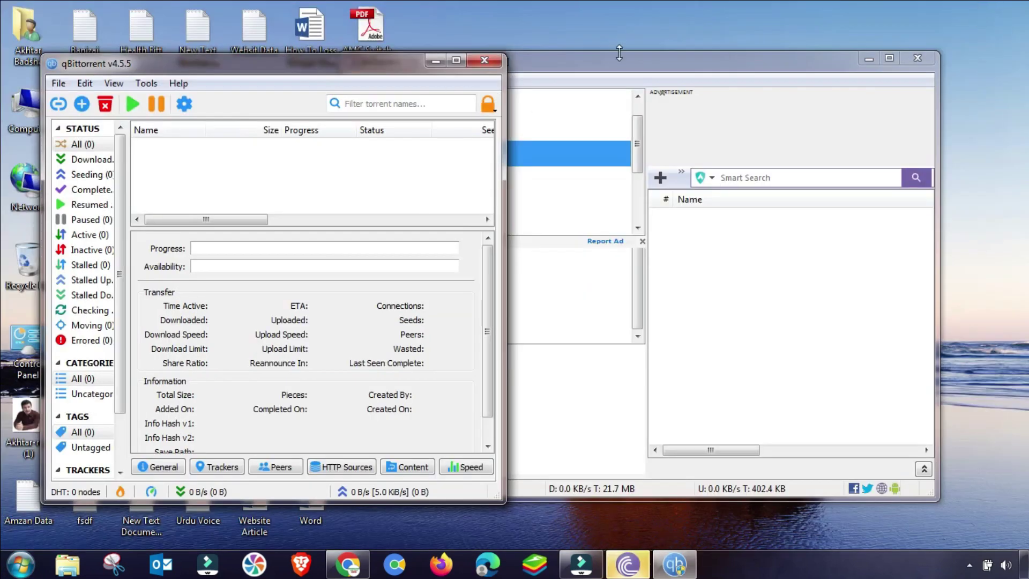
left_click_drag(577, 67, 760, 73)
left_click(343, 71)
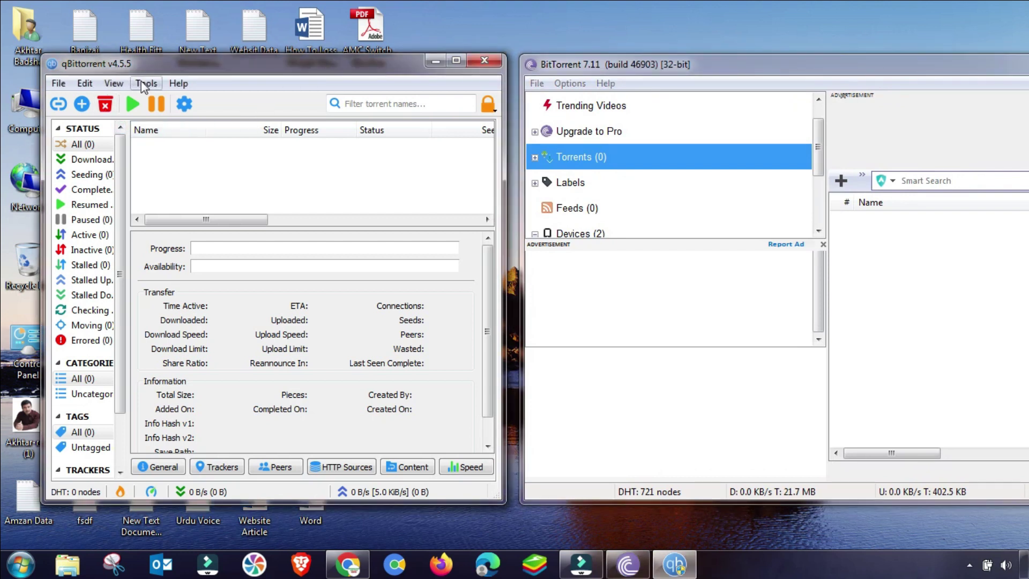
- Add the 2.20 GiB Microsoft Office Pro Plus 2016 .torrent file to qBittorrent and start it
left_click(82, 98)
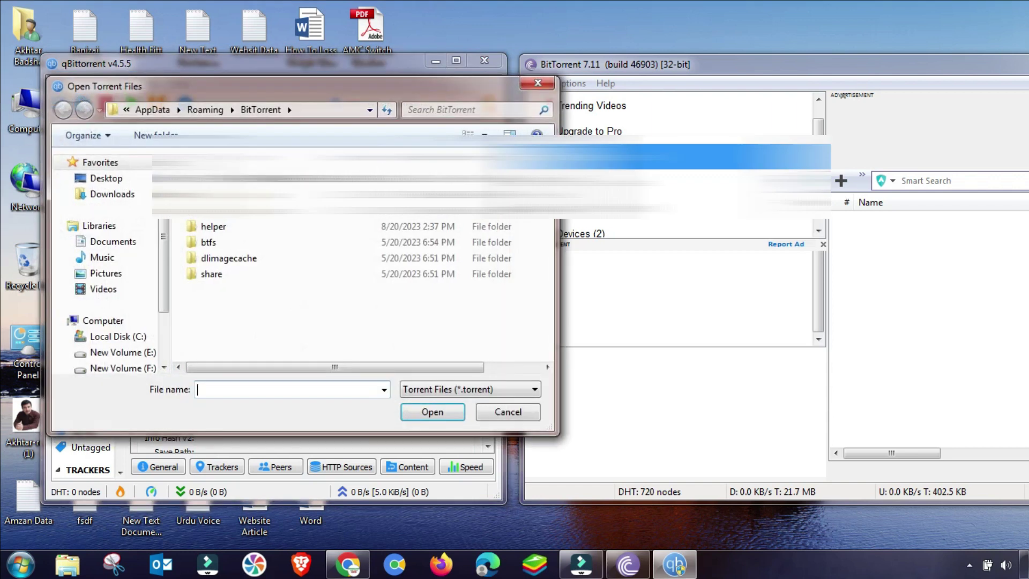
type("MICROSOFT Office PRO Plus 2016 v16.0.4266.1003 RTM + Activator [TechTools.NET]")
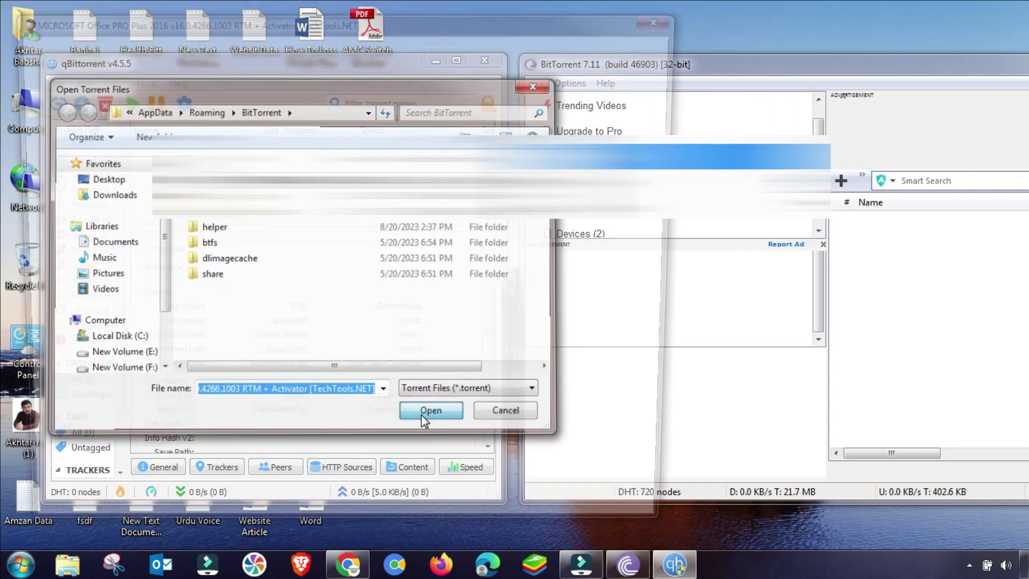
left_click(430, 411)
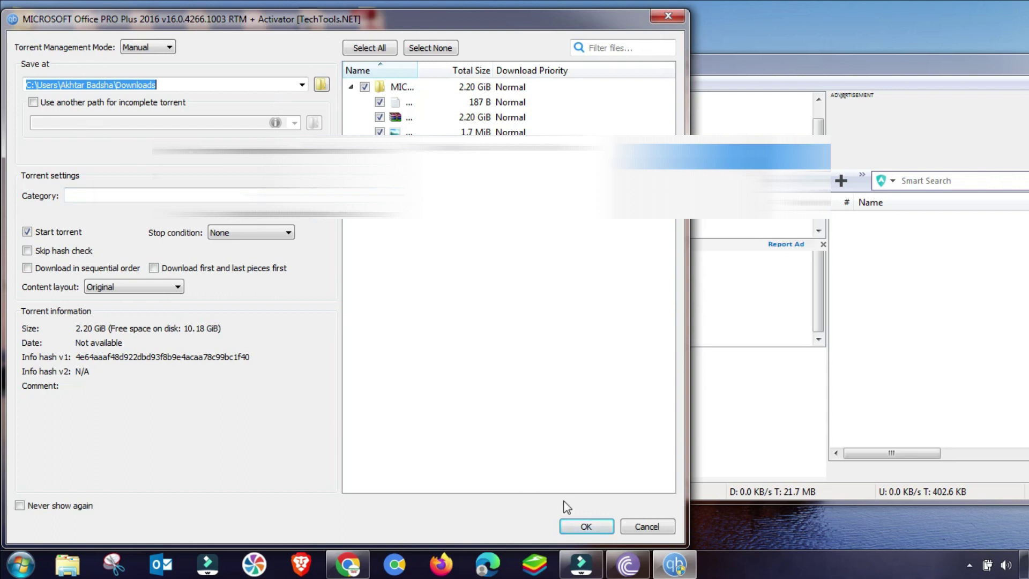
left_click(587, 524)
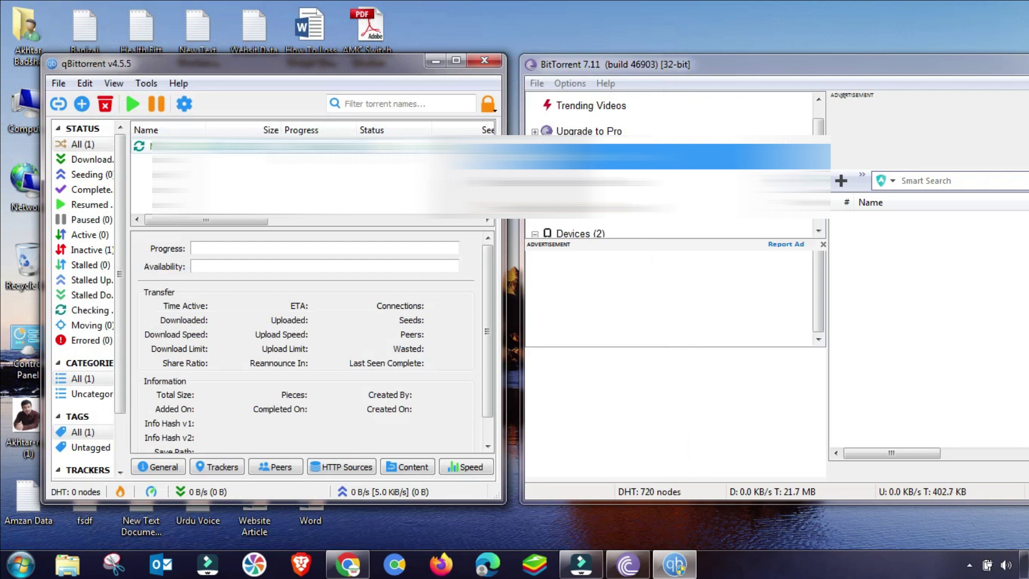
- Add the same Office 2016 .torrent file to BitTorrent via File > Add Torrent and confirm
left_click(570, 84)
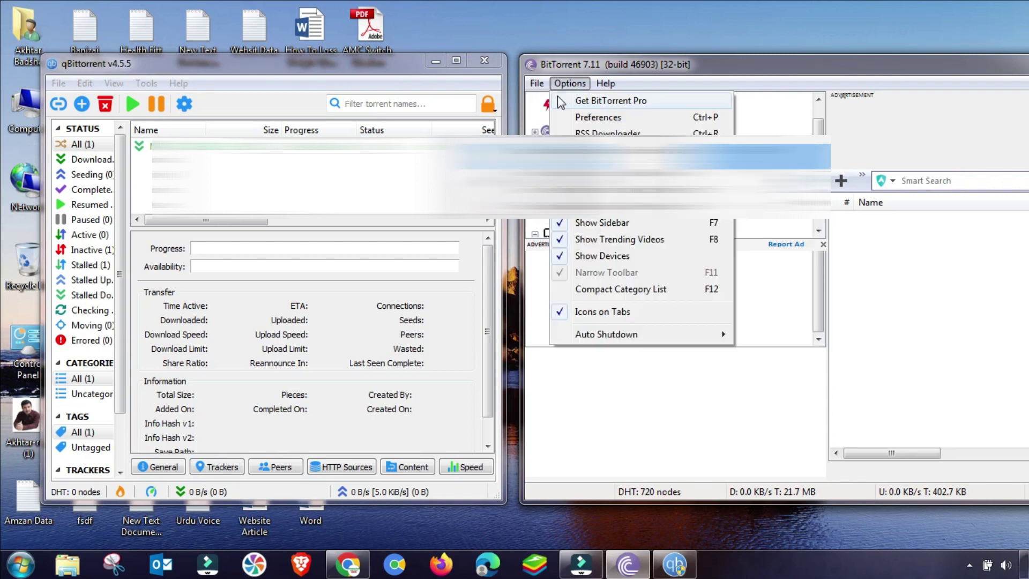
left_click(548, 100)
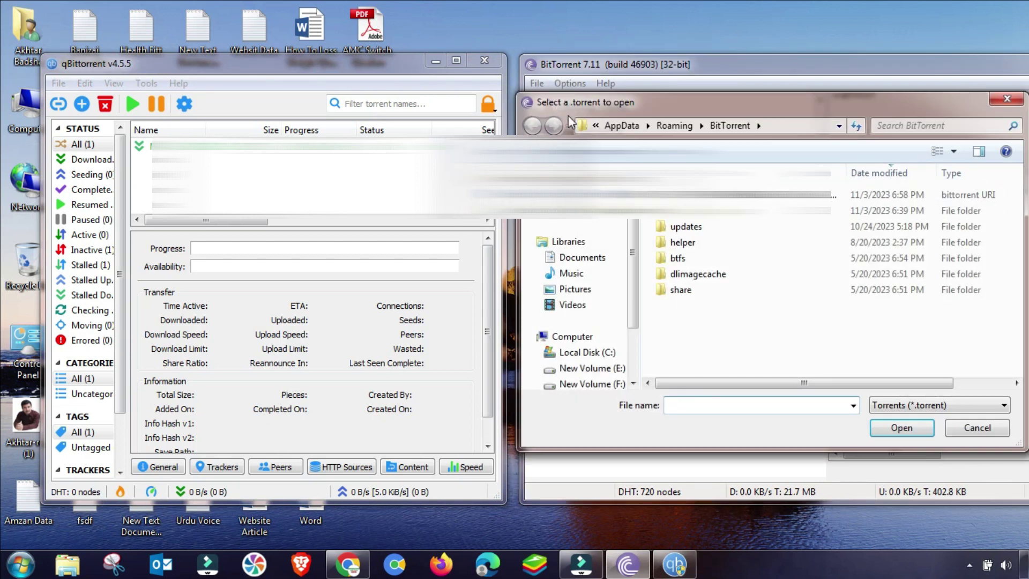
left_click(740, 195)
left_click(901, 428)
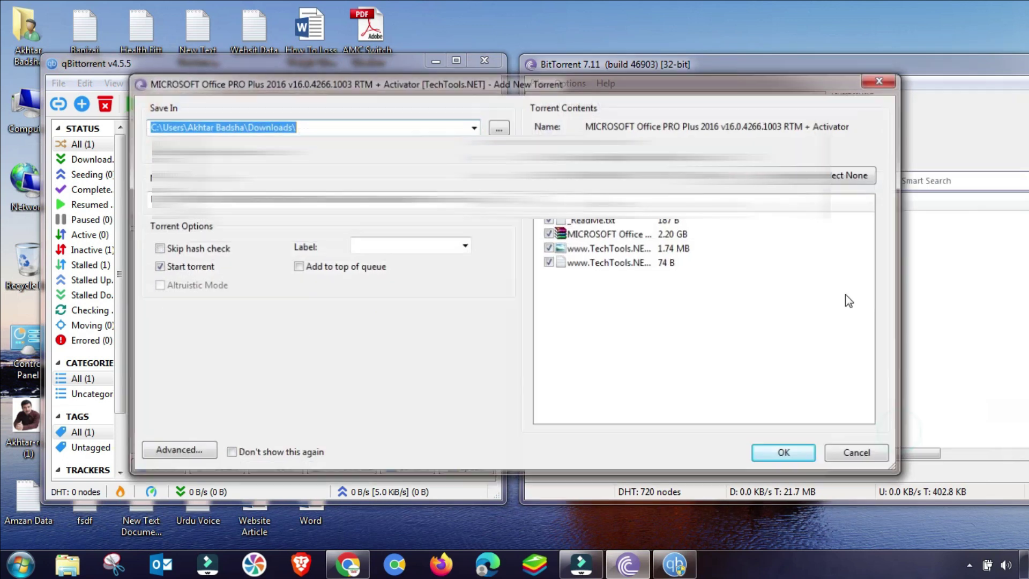
left_click(776, 457)
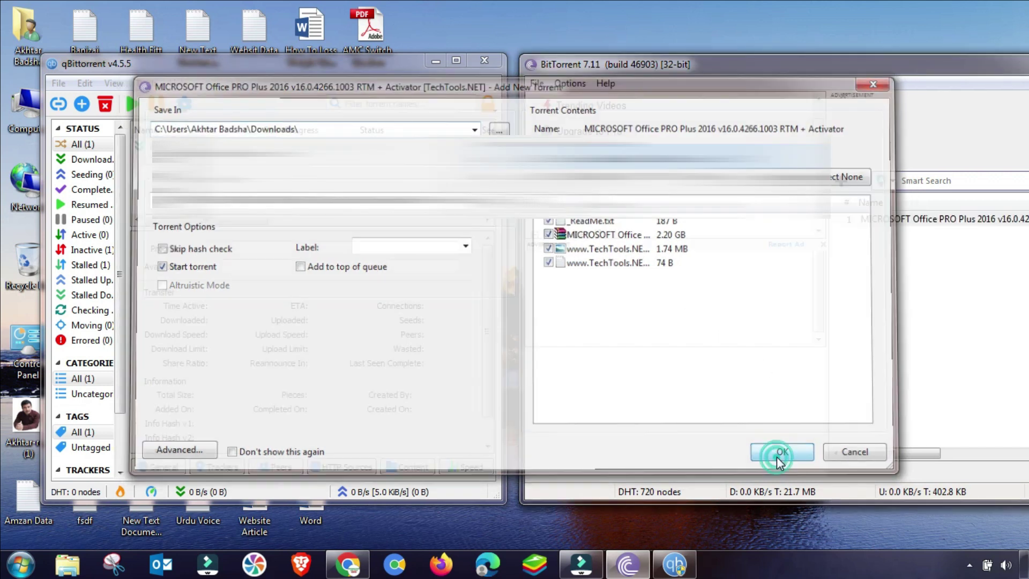
left_click_drag(401, 66, 334, 70)
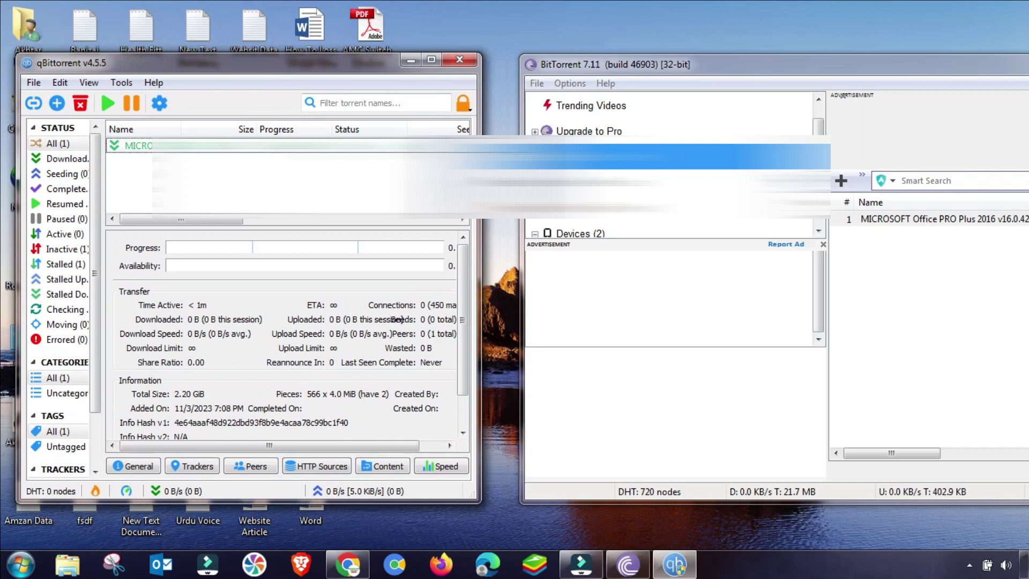